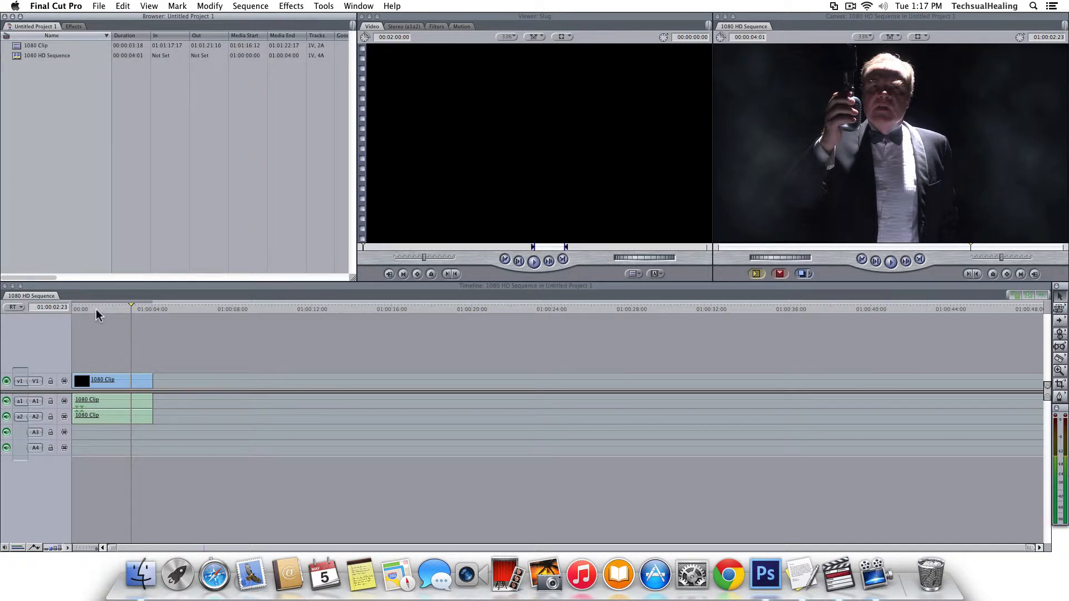
Scrub the Timeline and park the playhead near 01:00:02:08 on the 1080 Clip.
left_click_drag(96, 310, 111, 306)
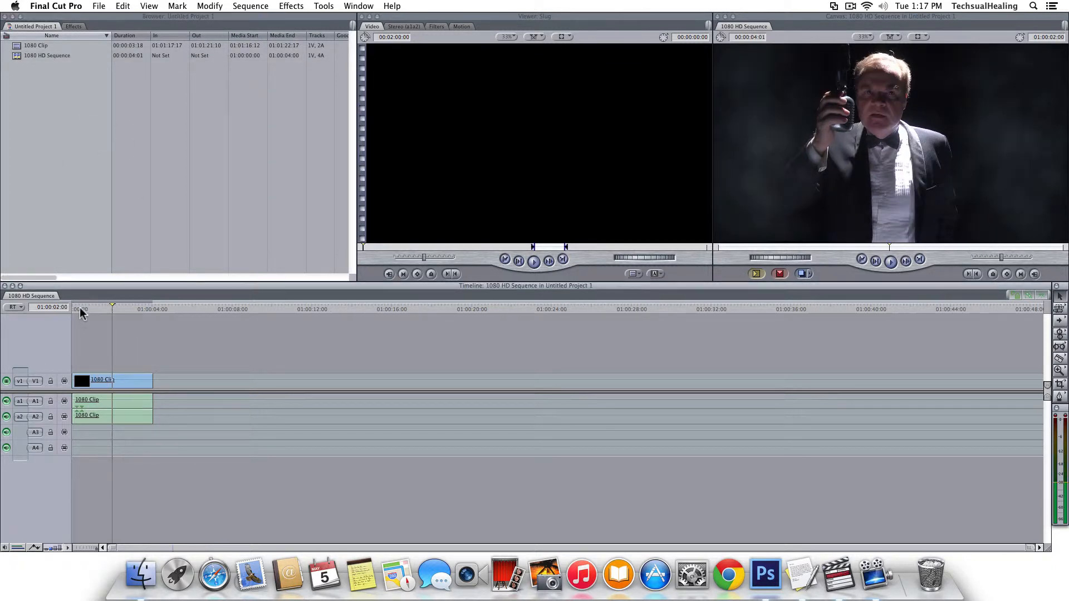
left_click(162, 309)
left_click_drag(141, 307, 119, 309)
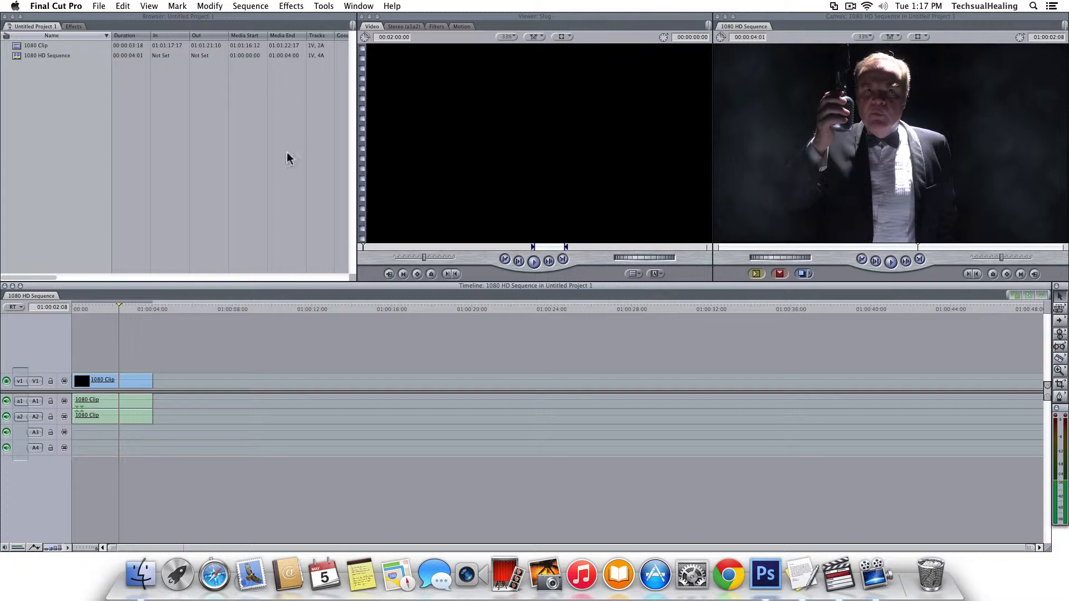
left_click(44, 95)
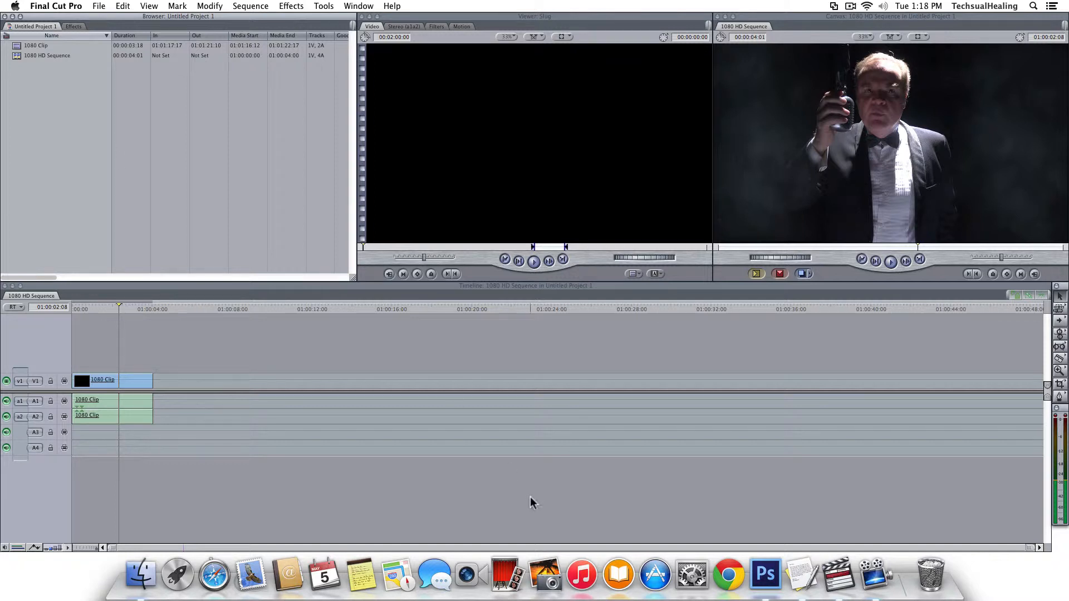
Create a Film & Video preset 1920×1080, 72 ppi document with a transparent background.
left_click(766, 573)
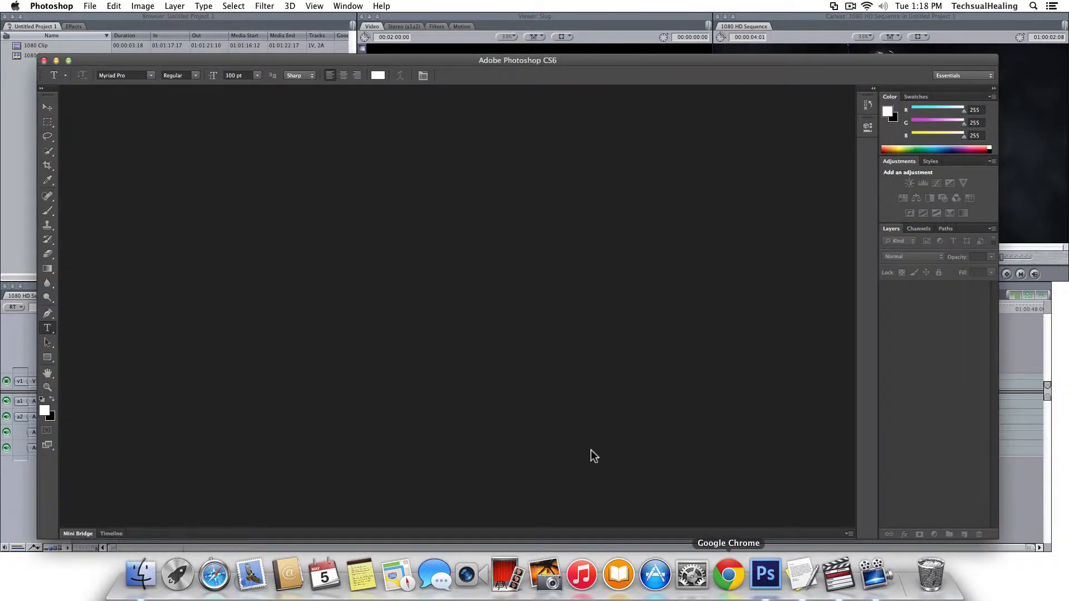
left_click(92, 7)
left_click(97, 19)
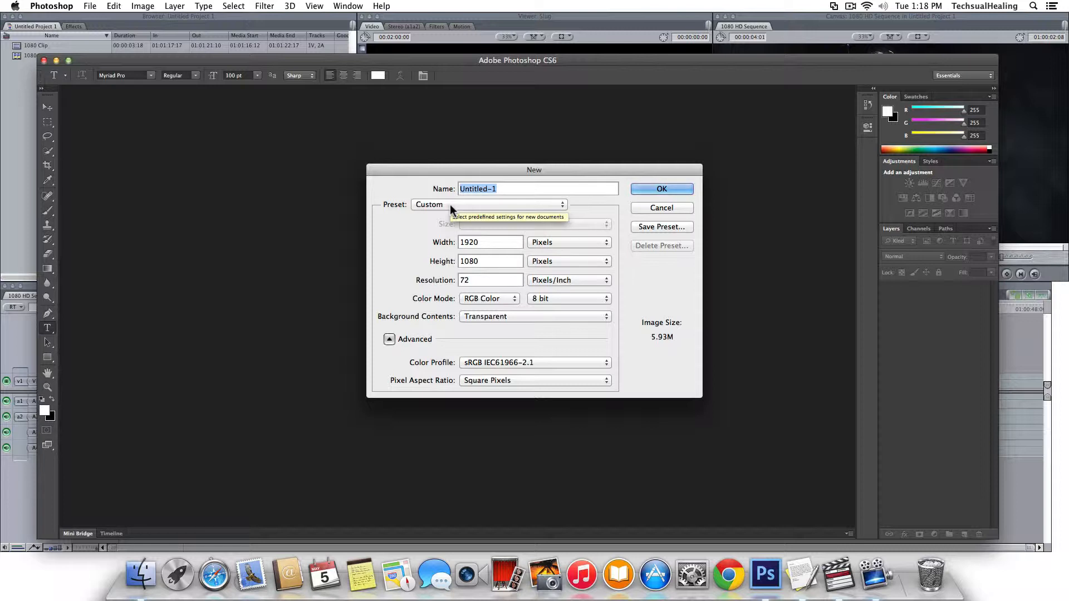
left_click(451, 210)
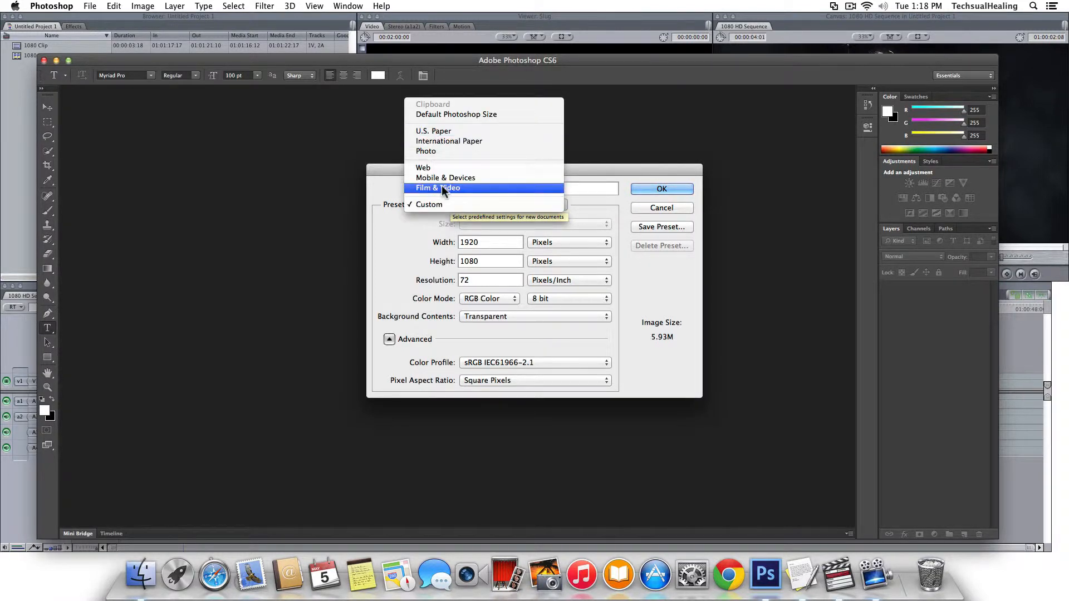
left_click(442, 189)
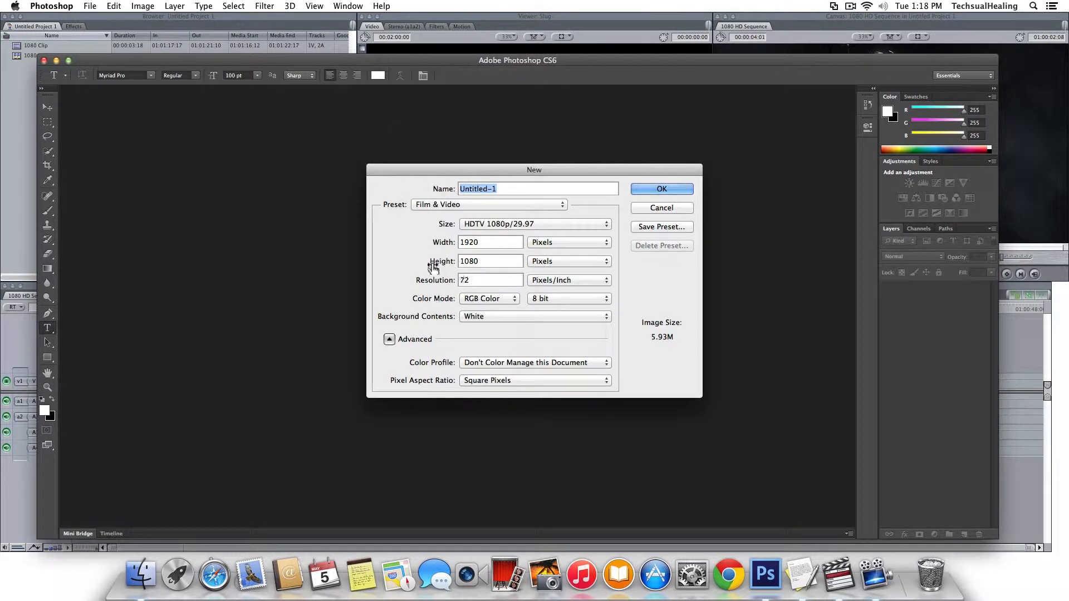
key("Tab")
left_click(480, 238)
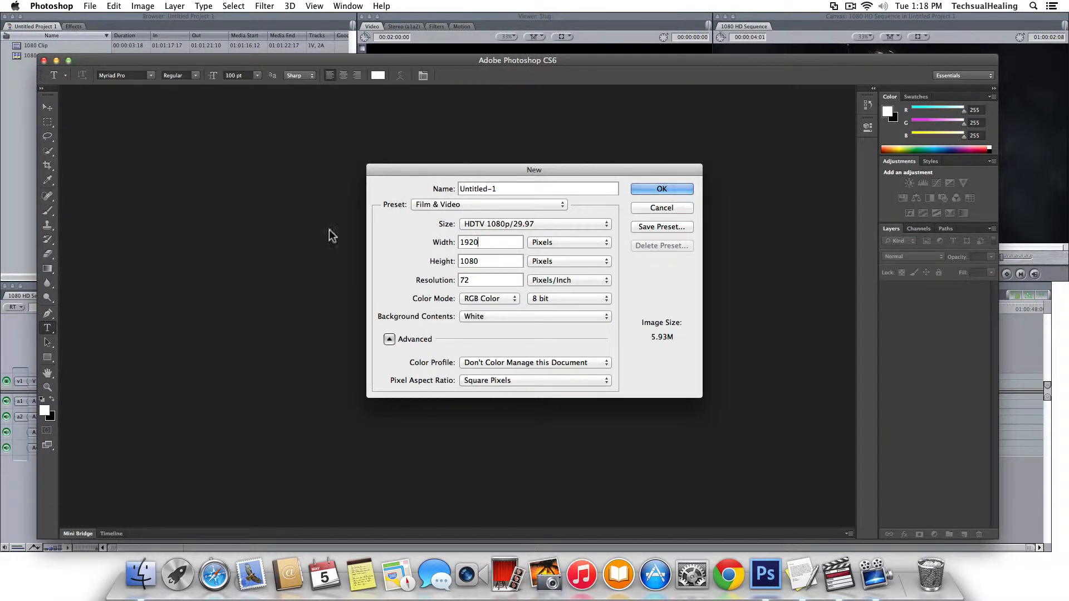
left_click(463, 204)
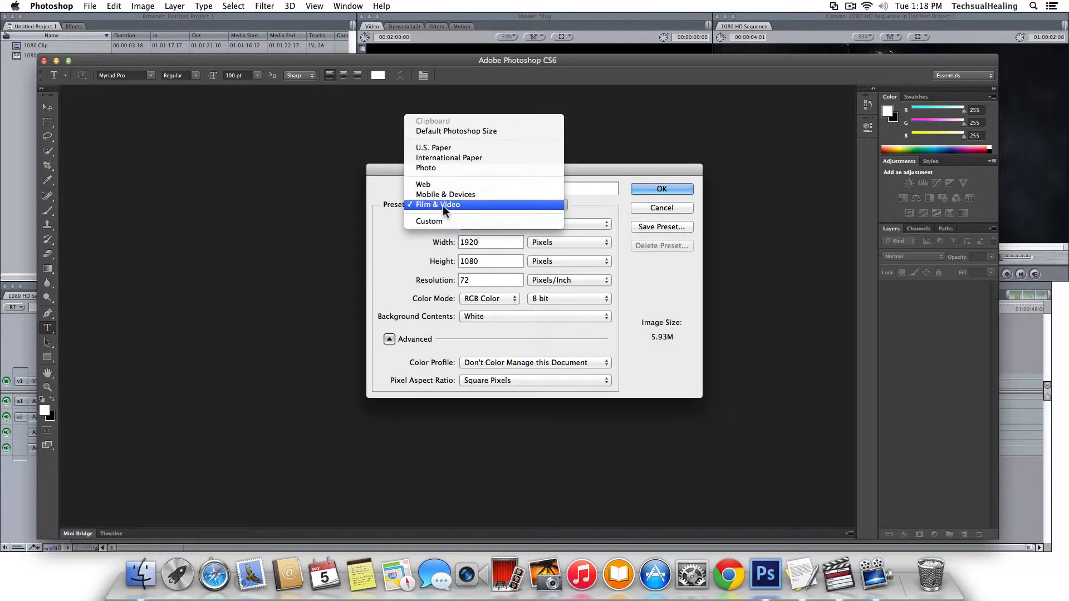
left_click(443, 206)
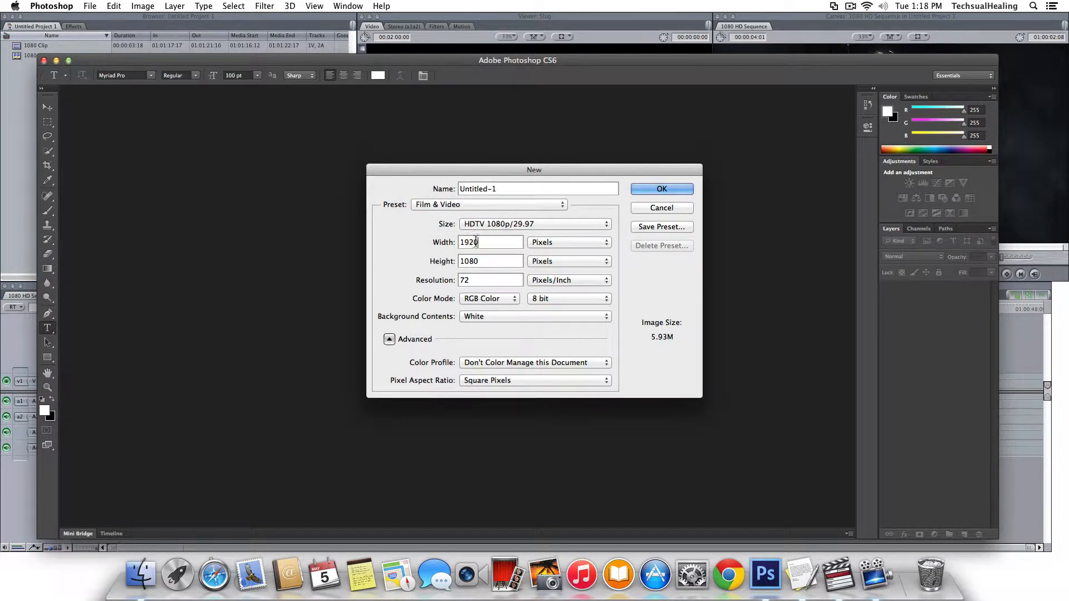
left_click(486, 316)
left_click(482, 336)
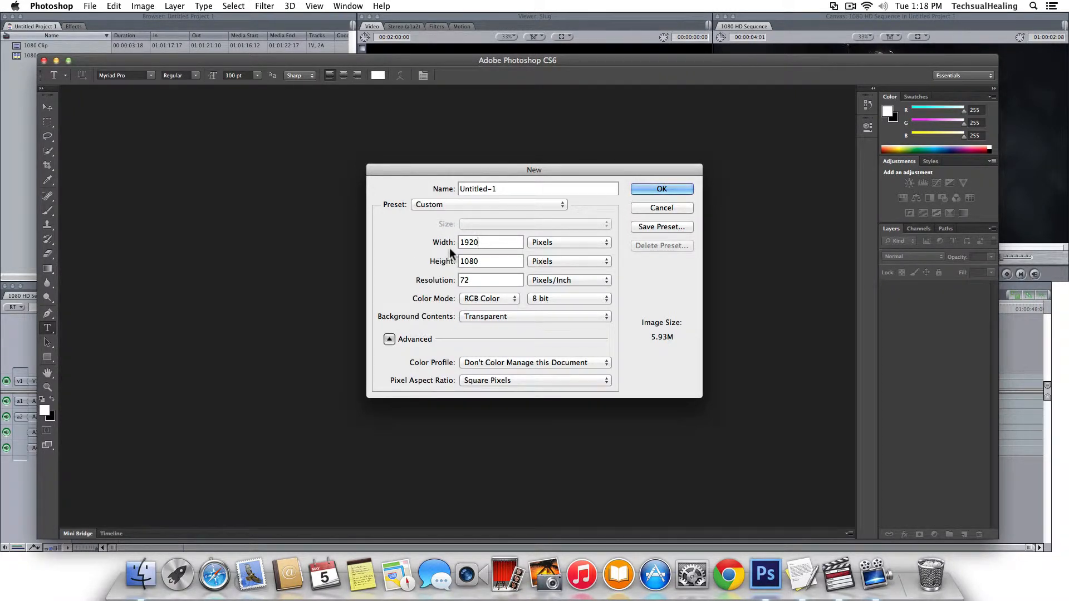
left_click(655, 189)
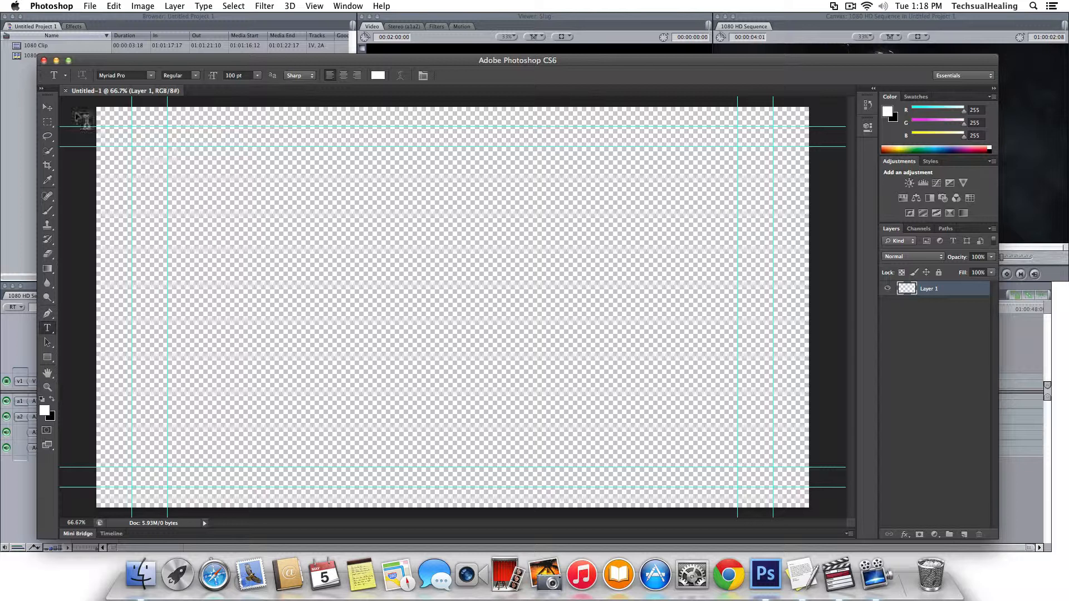
Select the Move tool, visit Final Cut Pro briefly, then return to Photoshop's Layer menu.
left_click(47, 107)
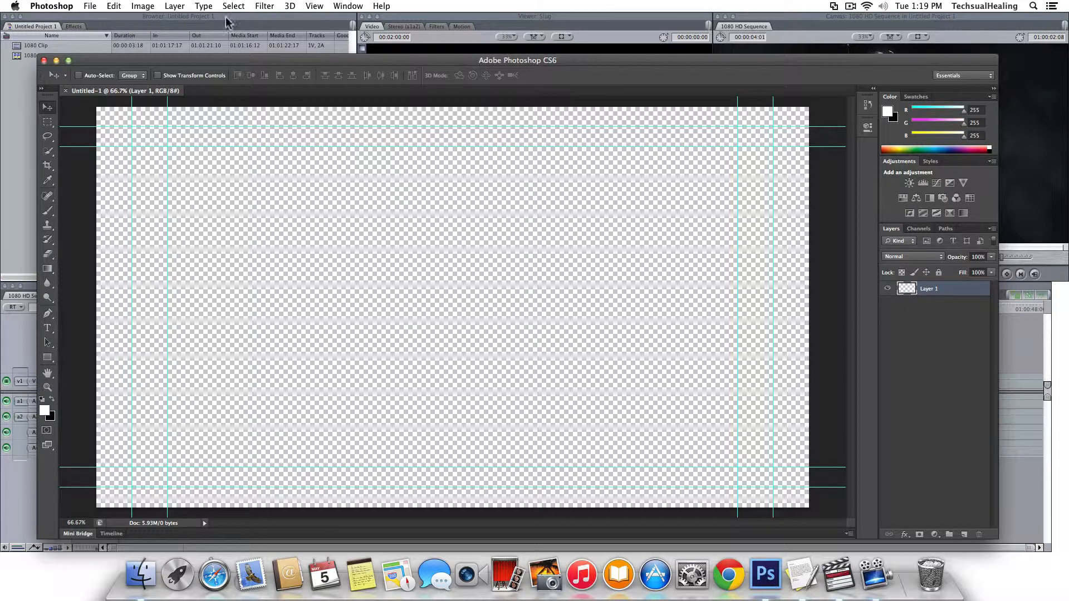
left_click(1030, 117)
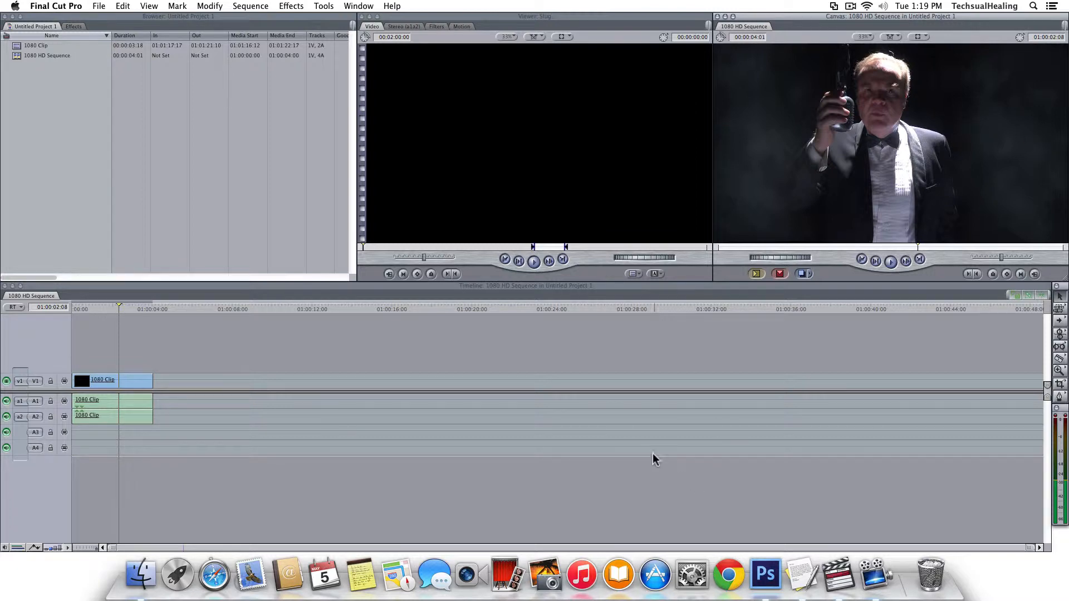
left_click(766, 573)
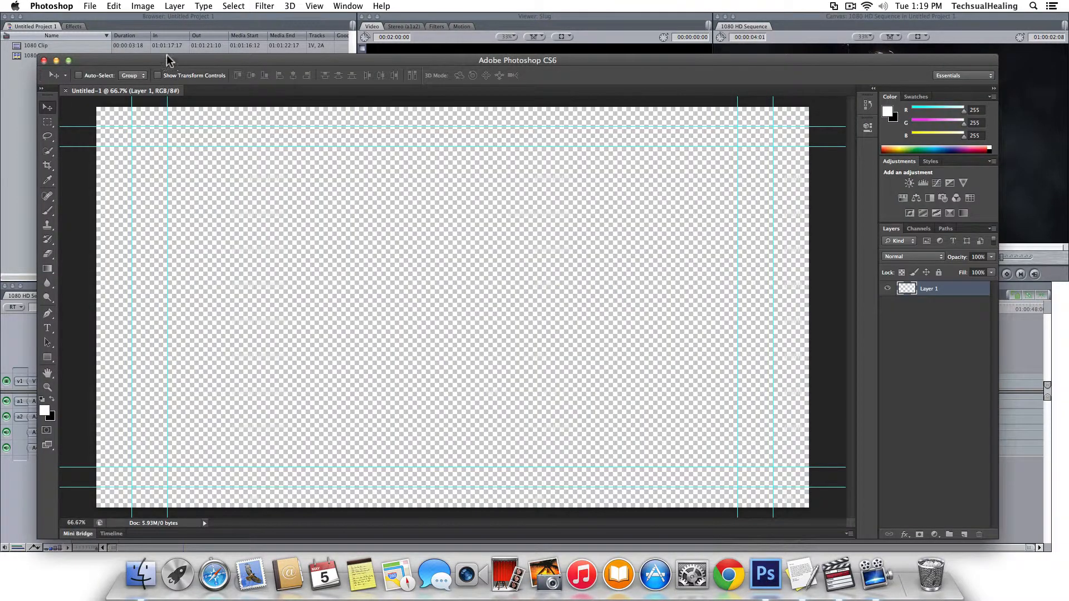
left_click(174, 7)
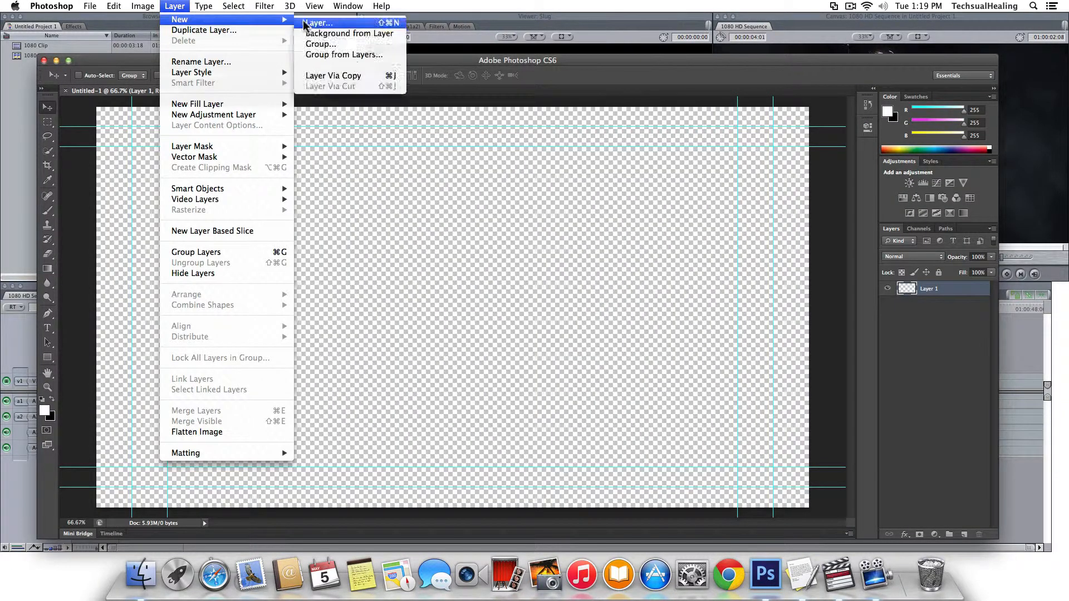
Add a new Layer 2 and fill it solid black with the Paint Bucket.
left_click(308, 21)
left_click(635, 240)
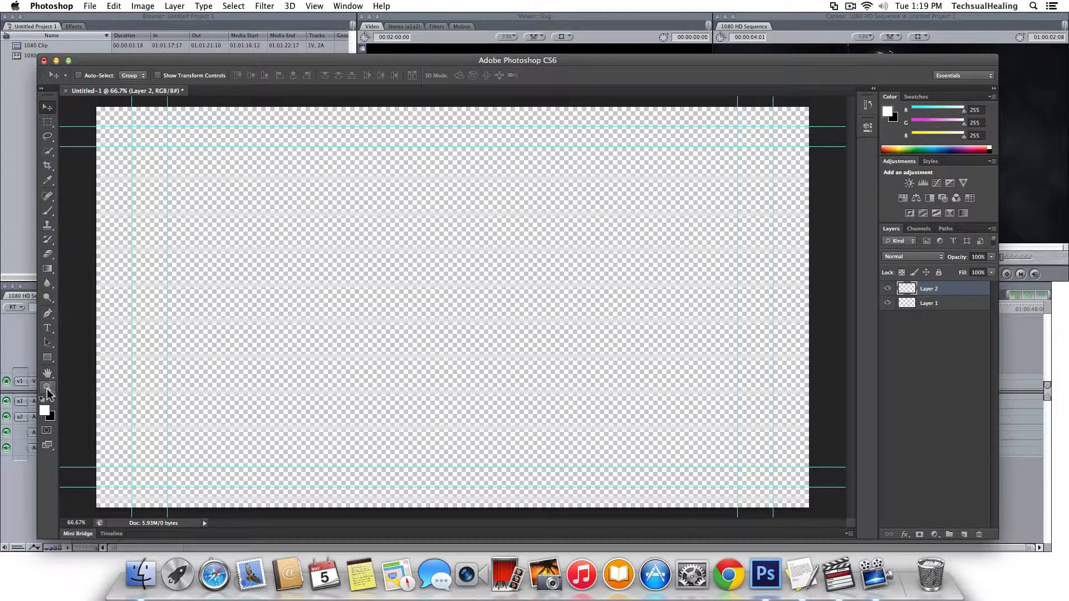
left_click(48, 268)
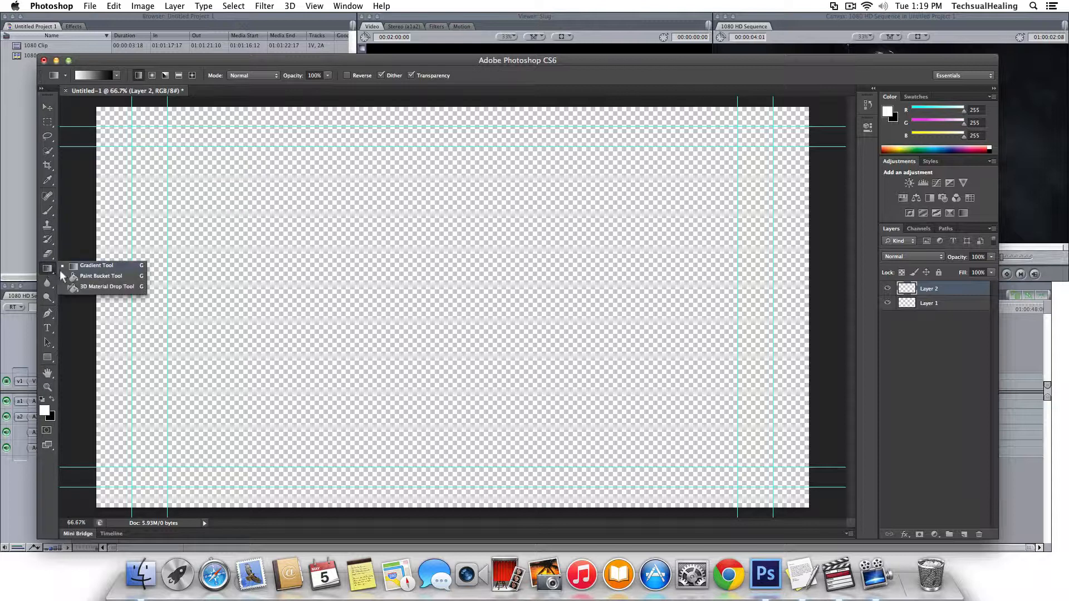
left_click(77, 276)
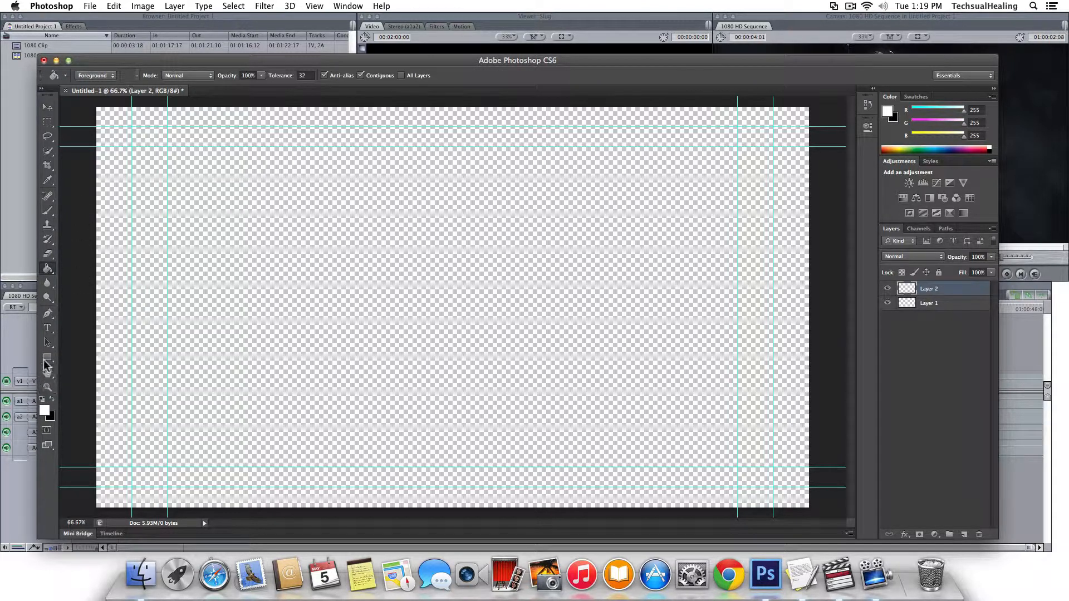
left_click(52, 399)
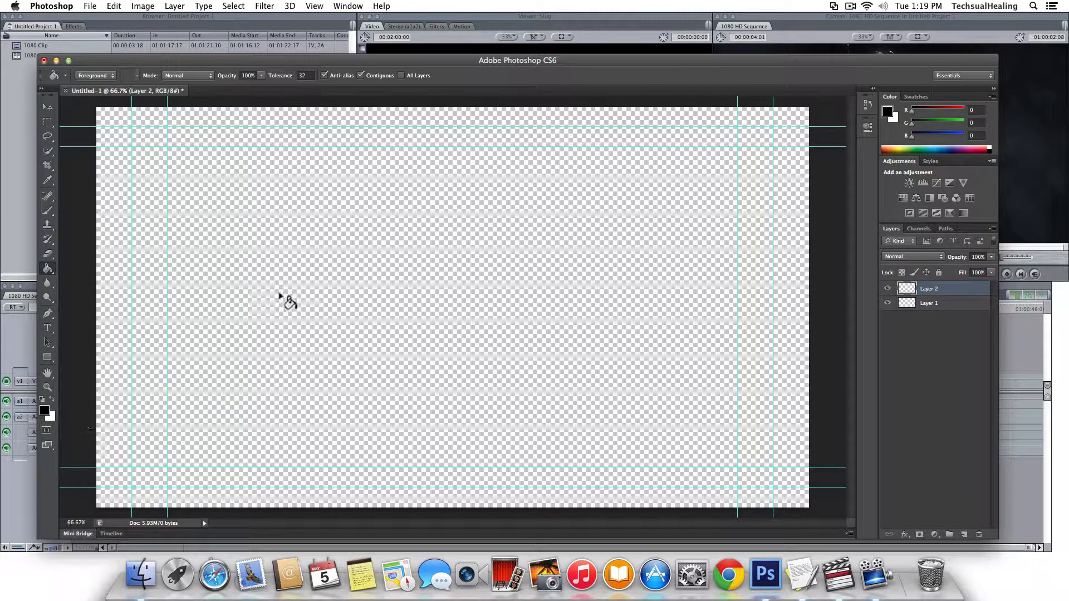
left_click(278, 291)
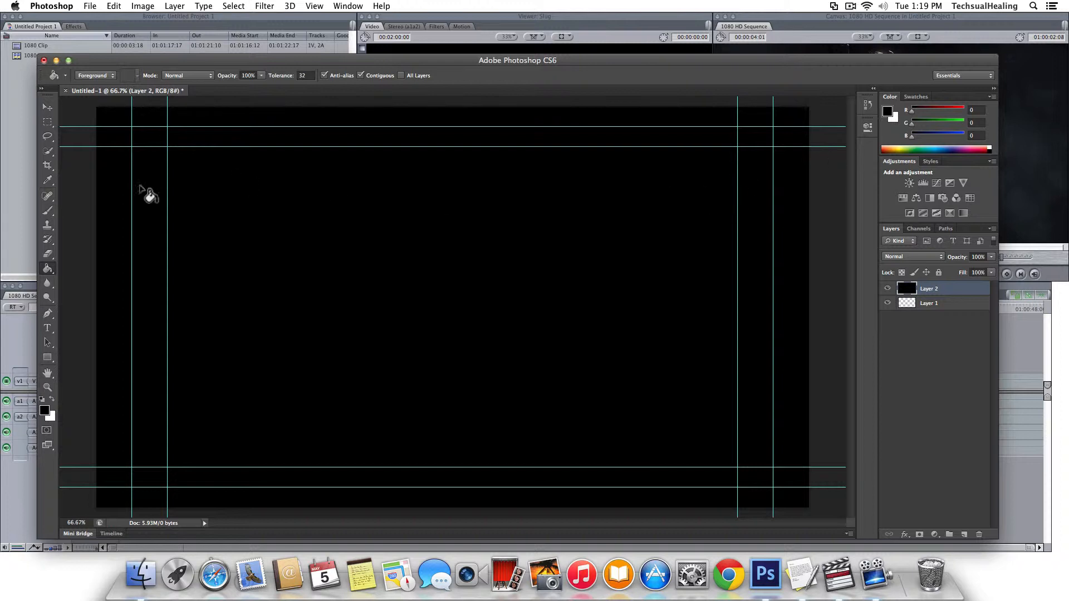
left_click(47, 330)
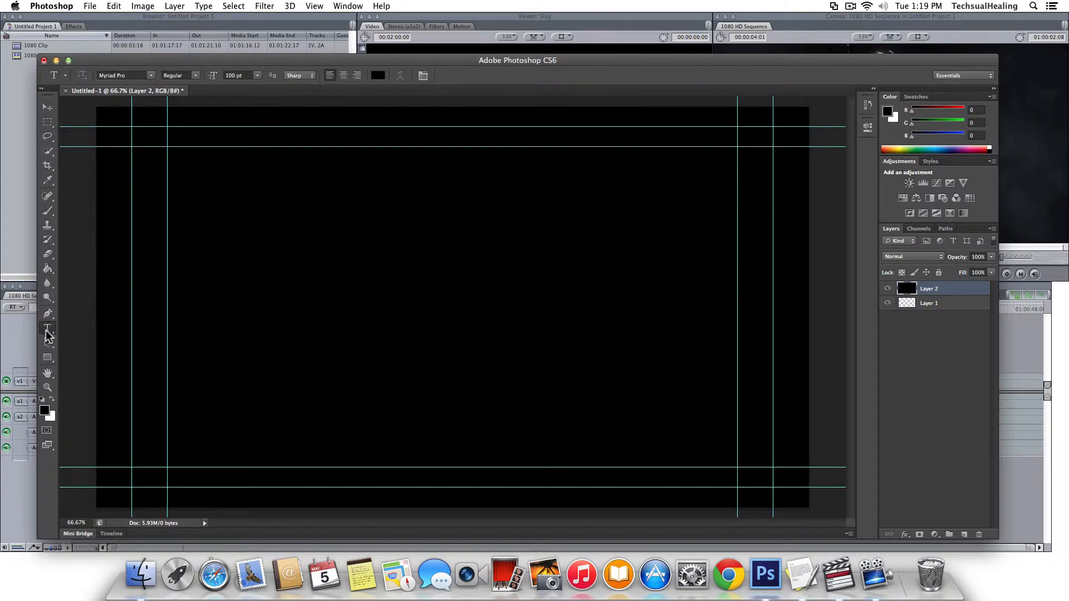
Type 'Demo Content' in white just above the canvas centre.
left_click(52, 400)
left_click(502, 234)
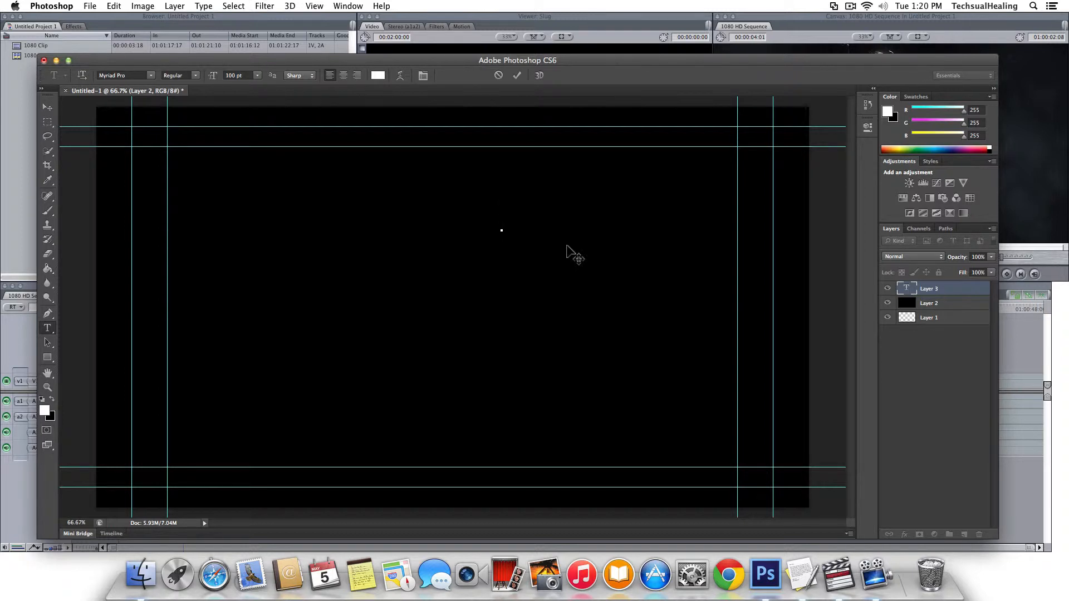
type("Demo Content")
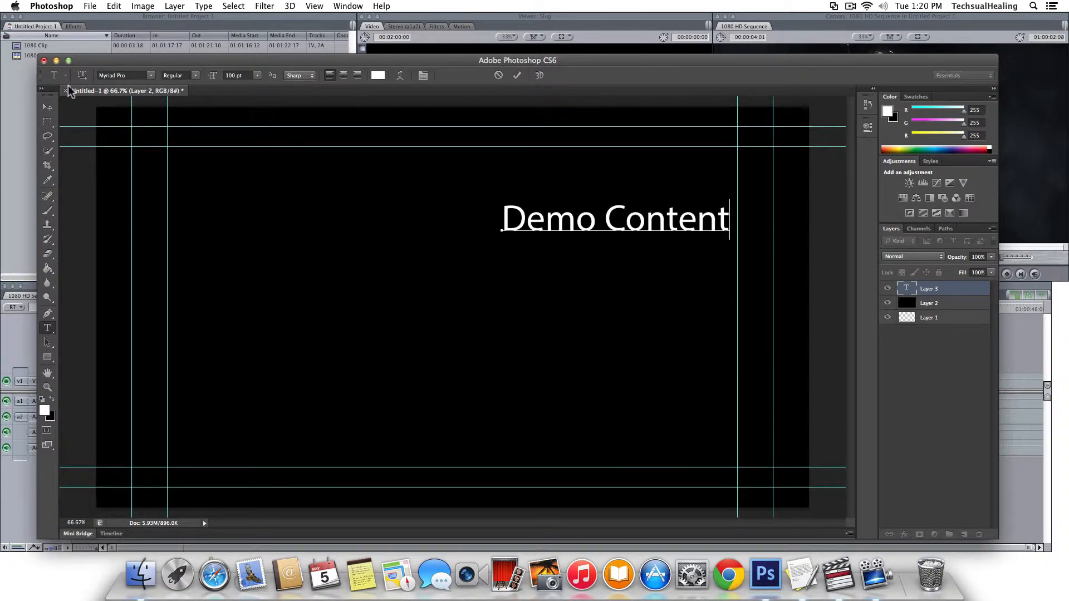
left_click(48, 106)
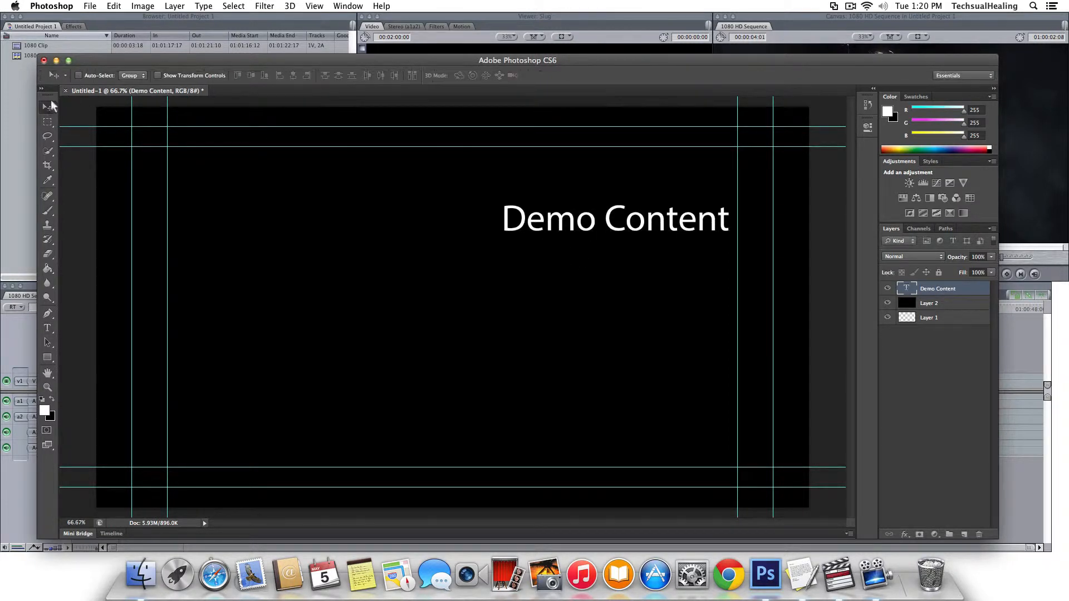
Drag the Demo Content text slightly left and up, higher in the frame.
left_click_drag(538, 195, 505, 205)
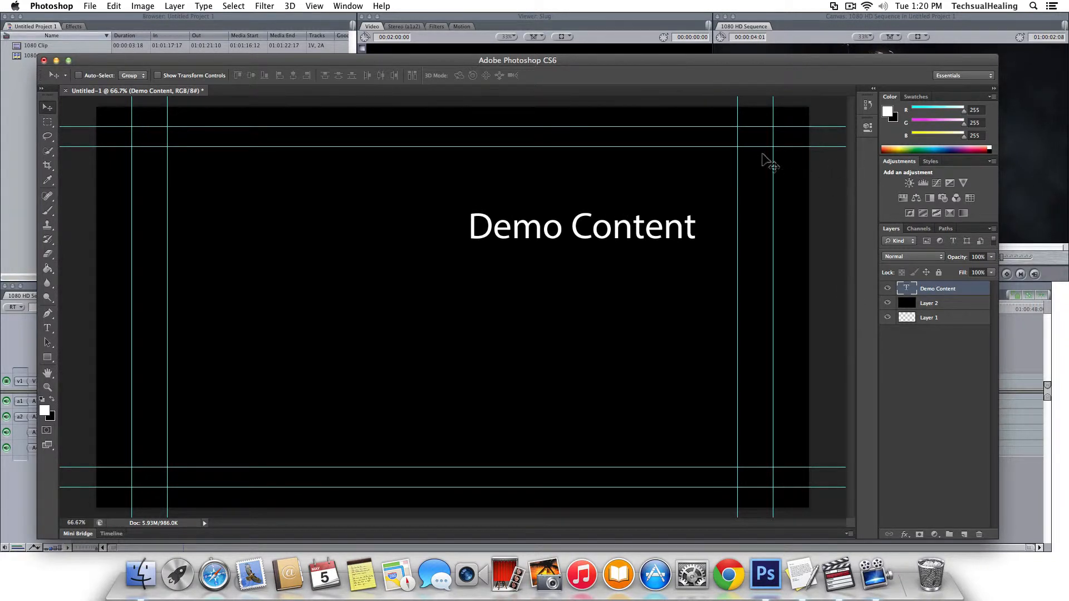
left_click_drag(398, 59, 389, 49)
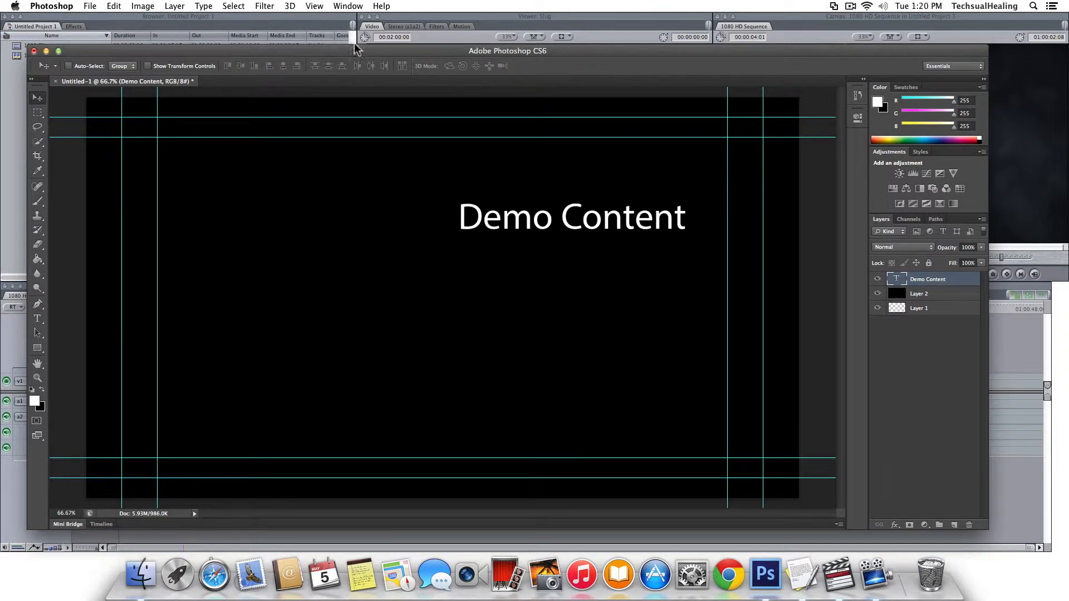
left_click_drag(551, 224, 560, 220)
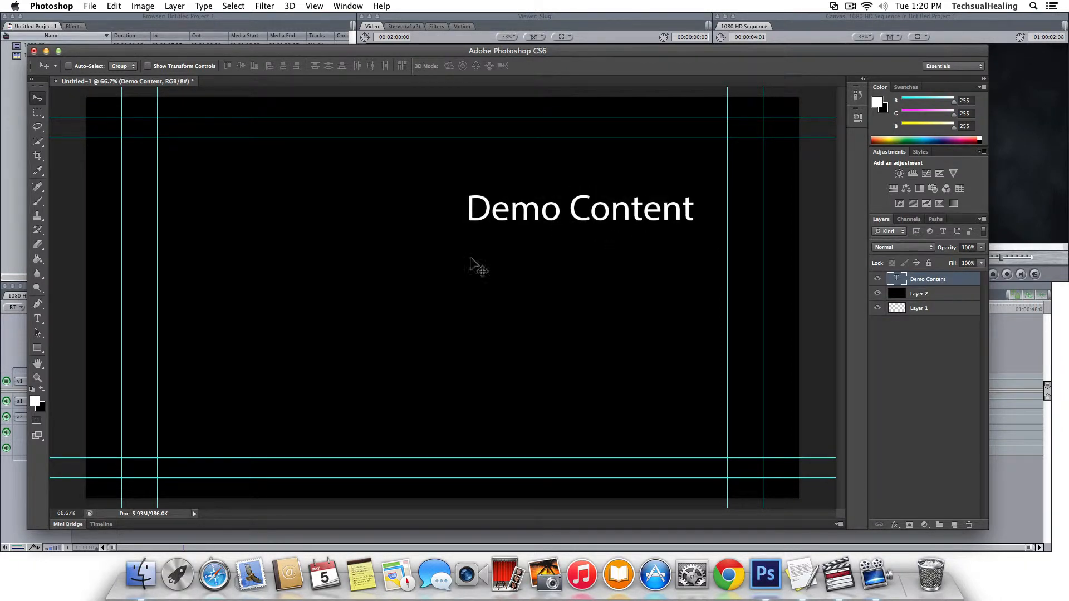
left_click_drag(489, 209, 482, 206)
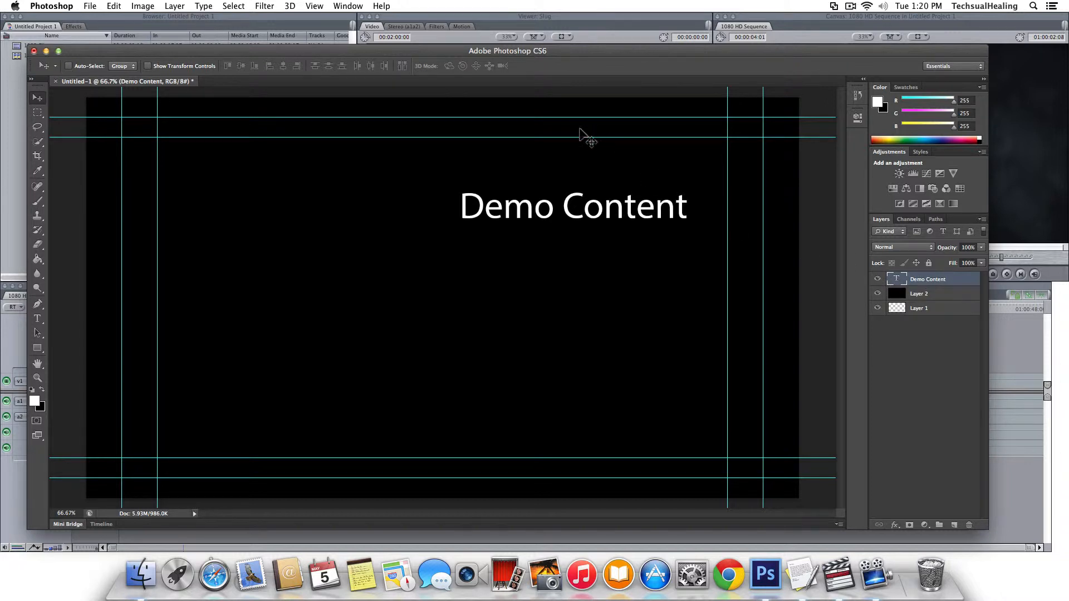
left_click_drag(489, 217, 492, 187)
Set the Demo Content text size to 80 pt in the Character panel, nudging it right.
left_click(321, 7)
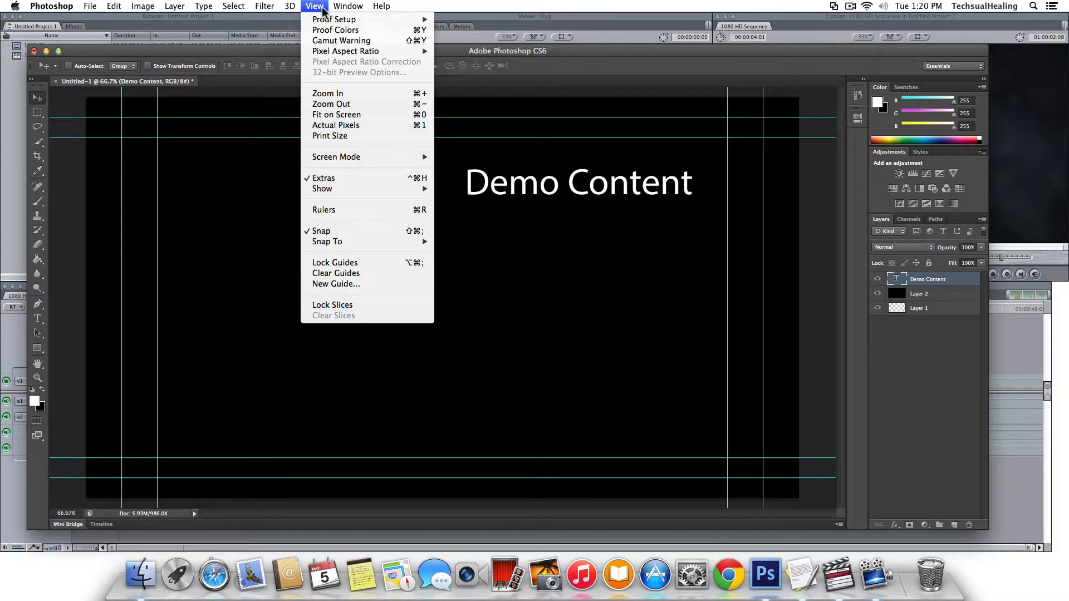
mouse_move(351, 5)
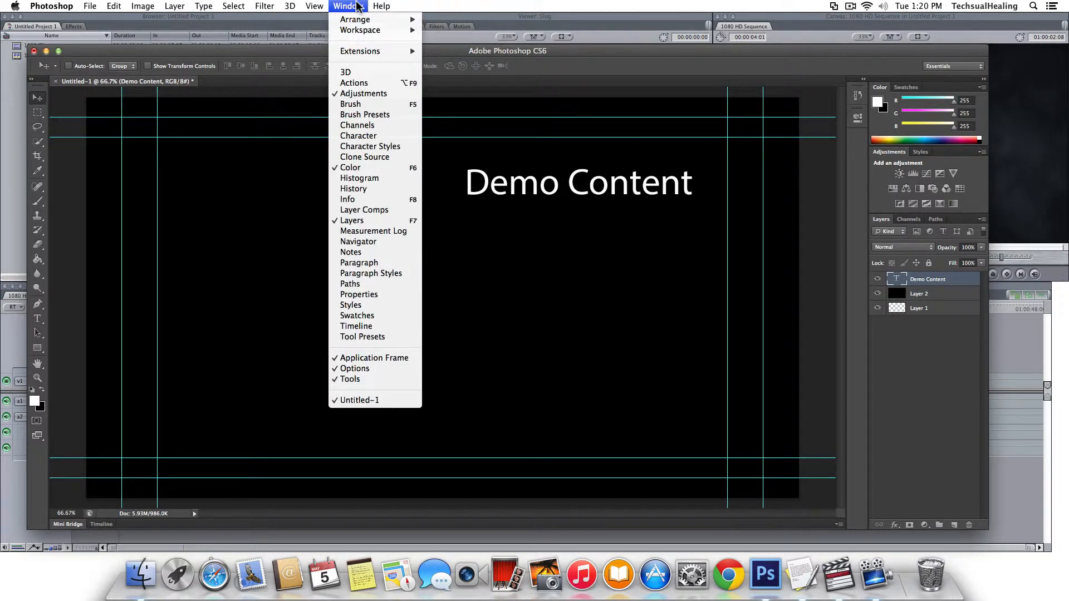
left_click(356, 262)
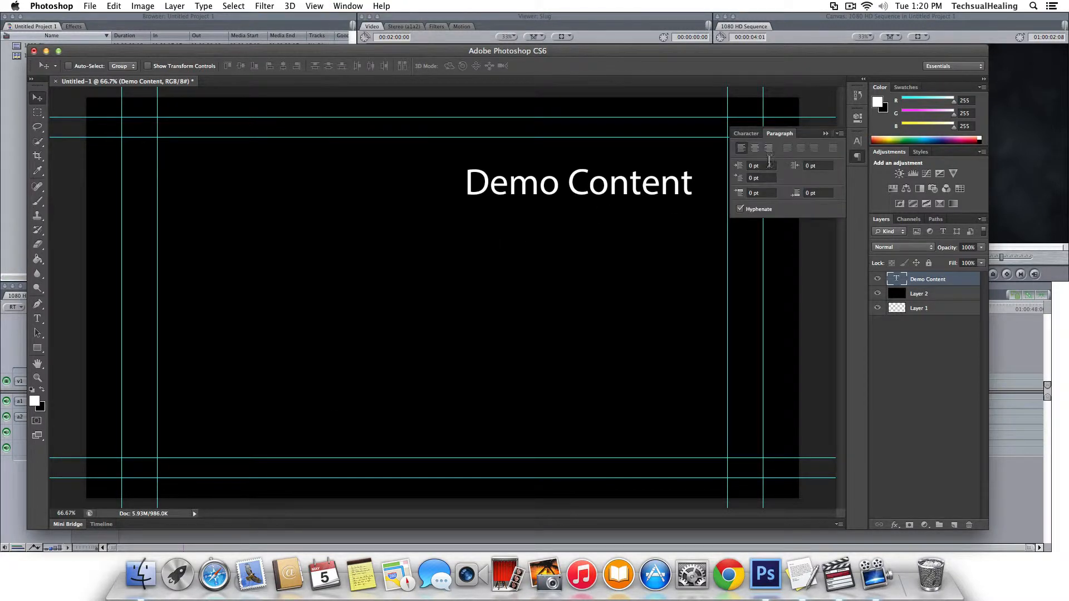
left_click(748, 133)
left_click(766, 161)
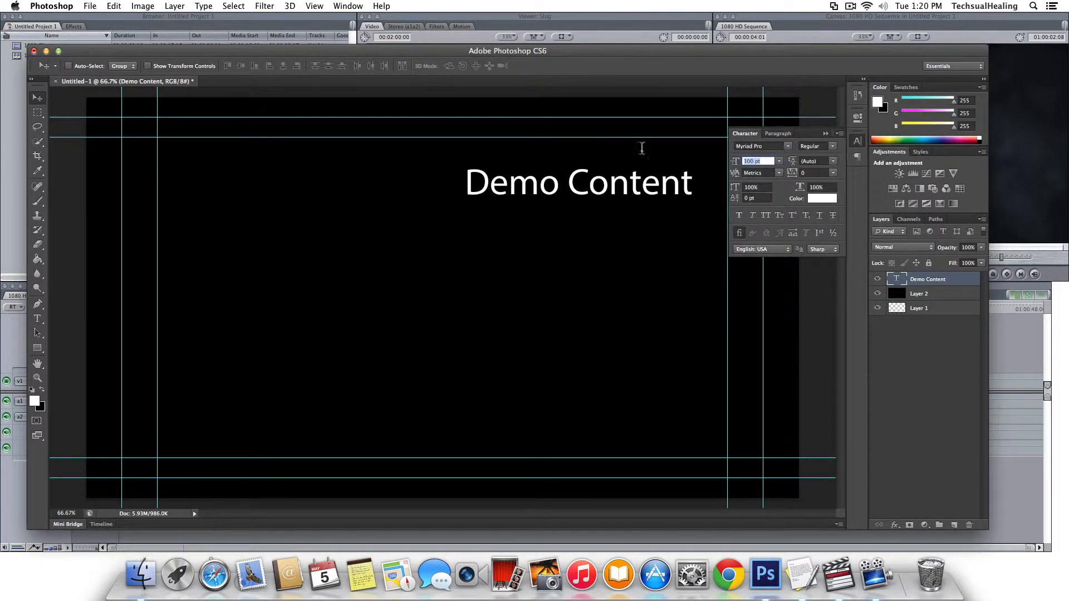
type("50")
key("Return")
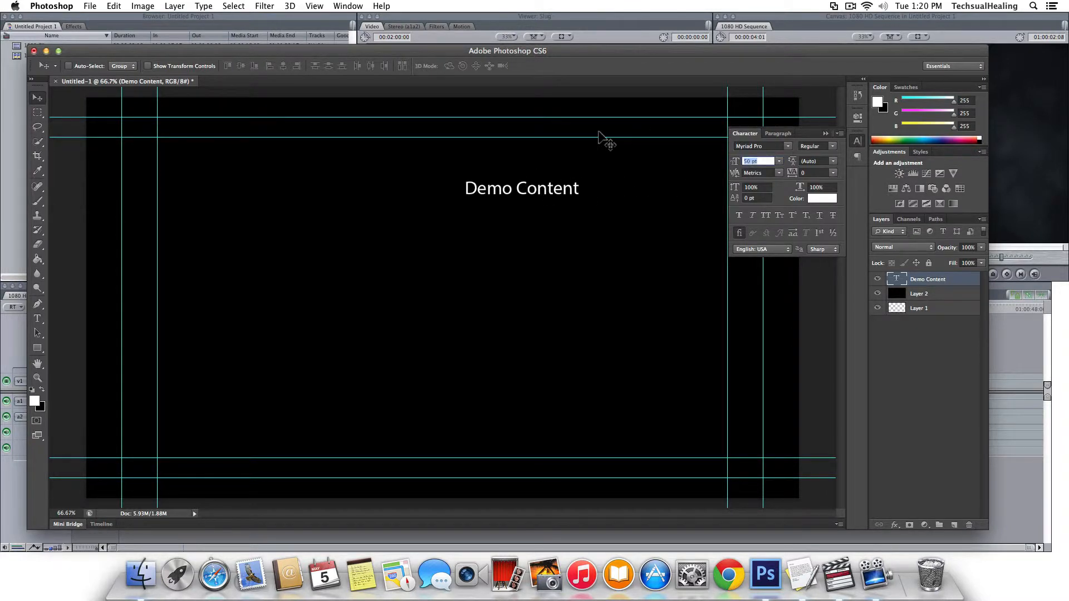
type("70")
key("Return")
left_click_drag(496, 203, 545, 205)
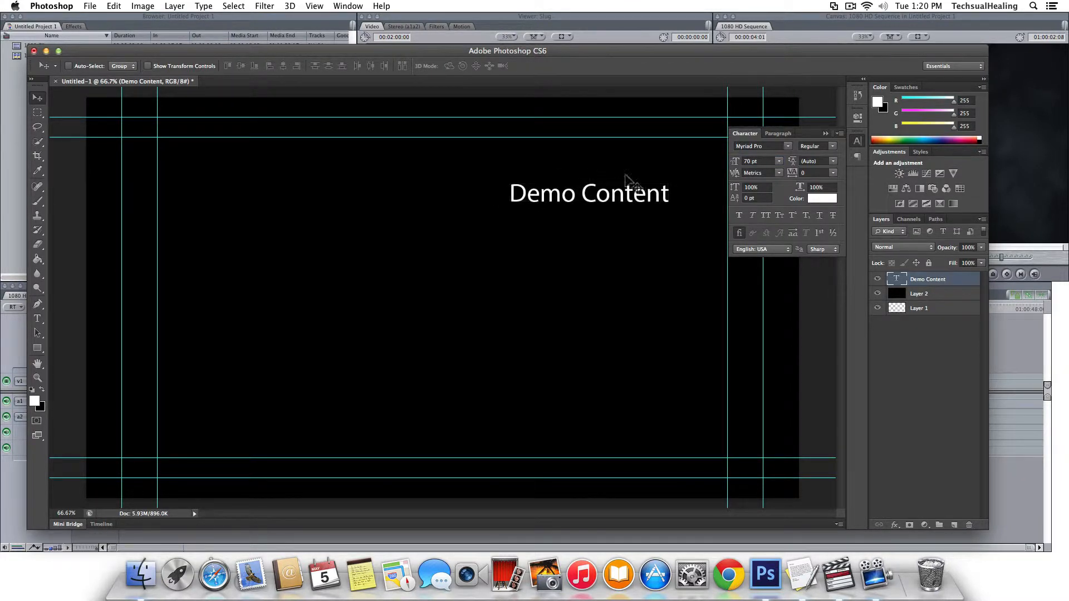
type("80")
key("Return")
mouse_move(594, 191)
left_mouse_down()
mouse_move(587, 206)
mouse_move(591, 182)
left_mouse_up()
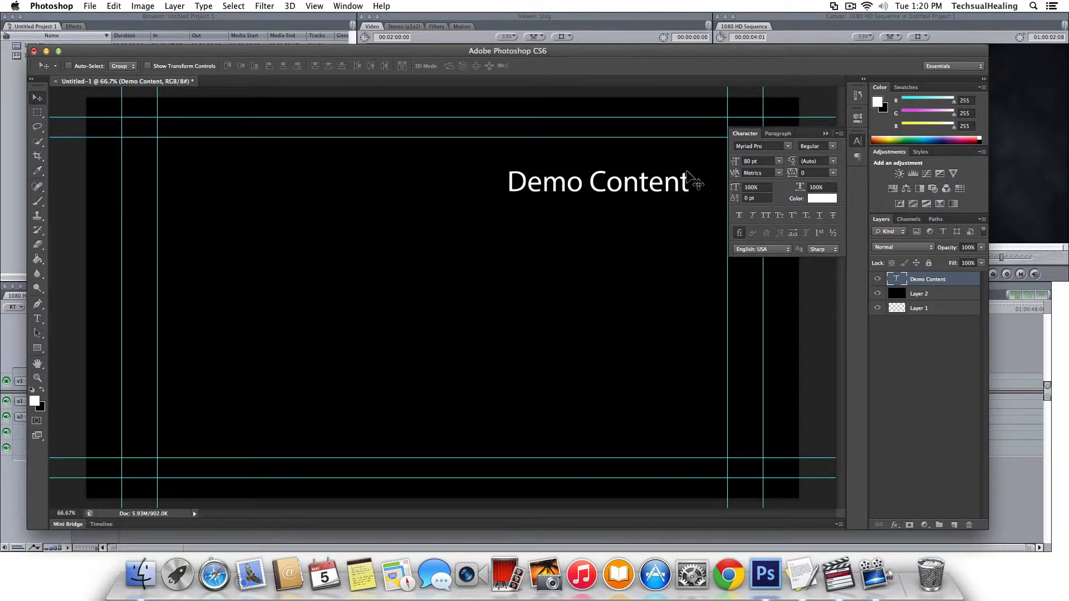
Change the font to Poplar Std and settle the text in the upper right.
left_click(747, 147)
scroll(748, 149, "down", 10)
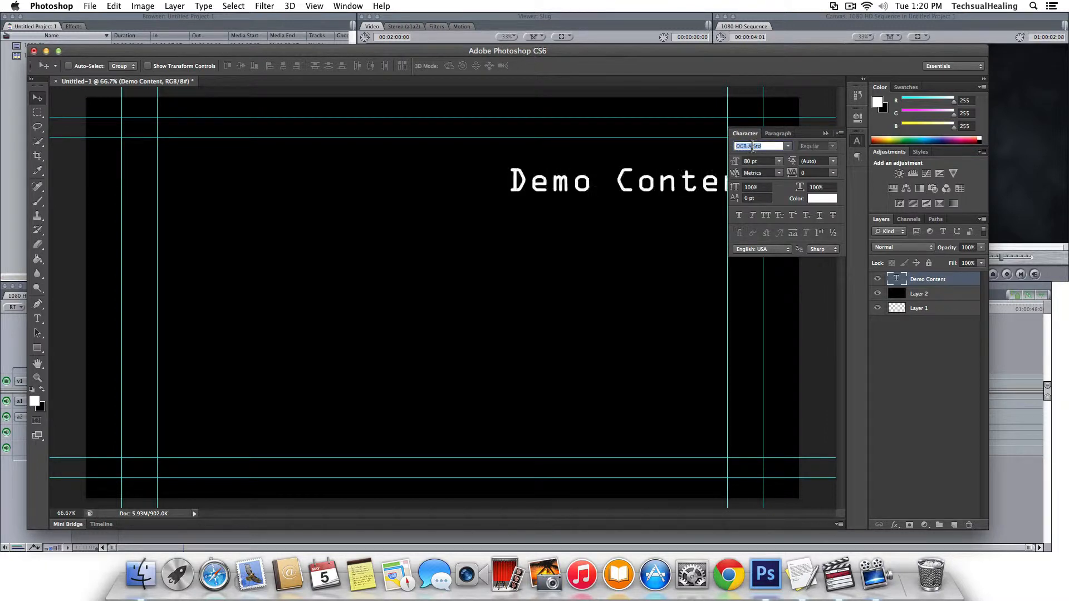
scroll(746, 150, "down", 4)
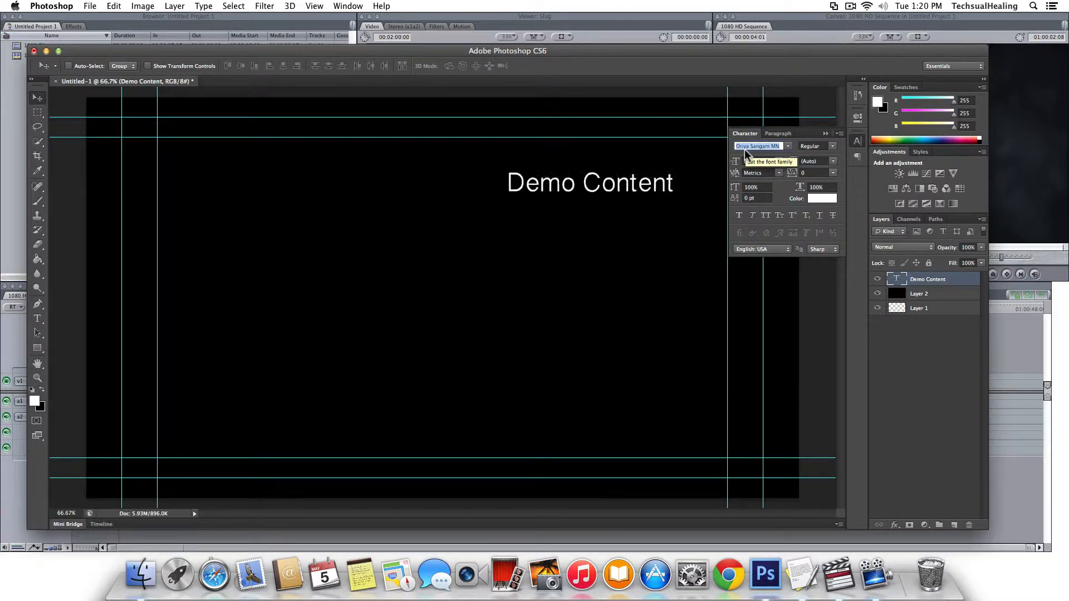
scroll(744, 148, "down", 4)
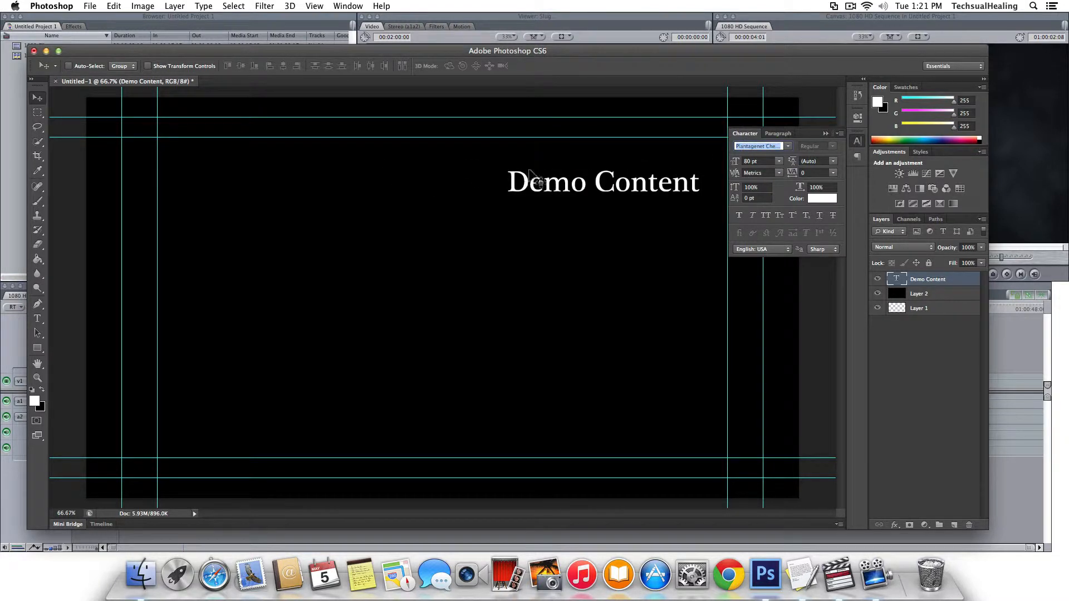
scroll(745, 147, "down", 1)
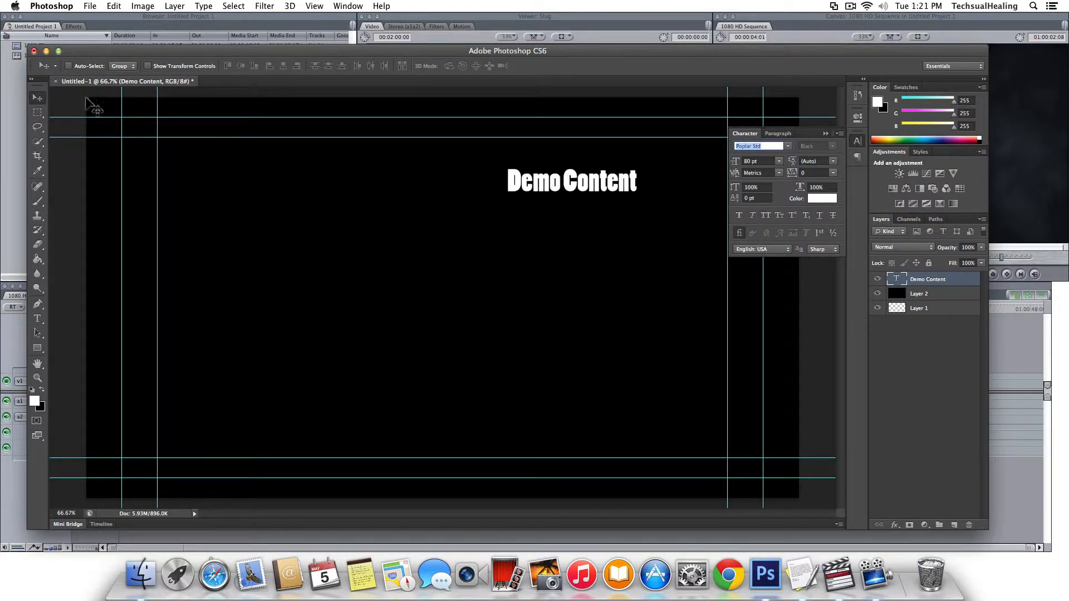
left_click_drag(556, 182, 584, 199)
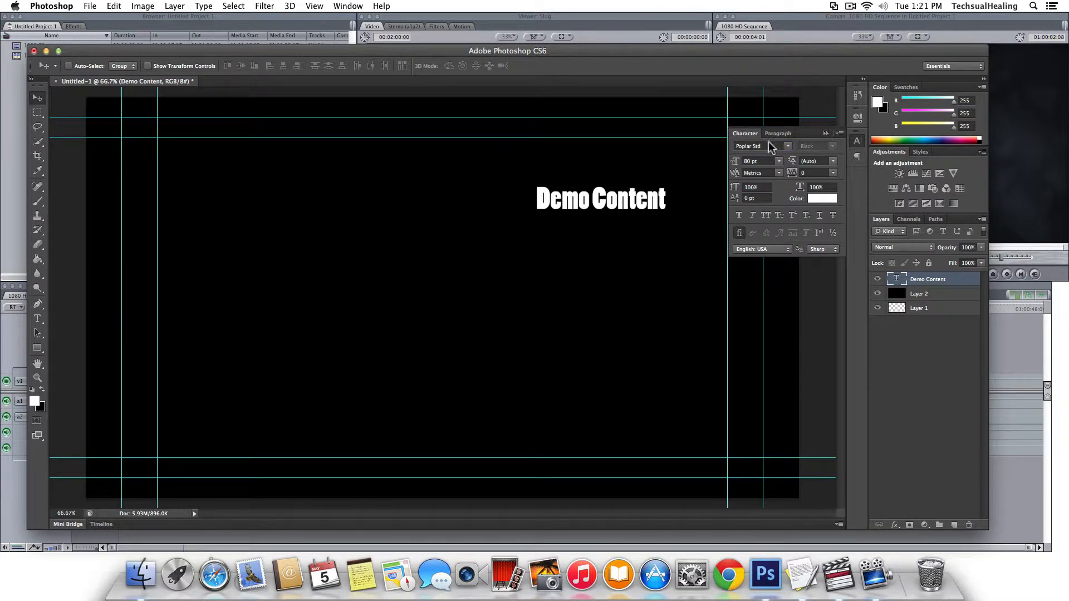
left_click_drag(560, 210, 592, 213)
left_click(826, 134)
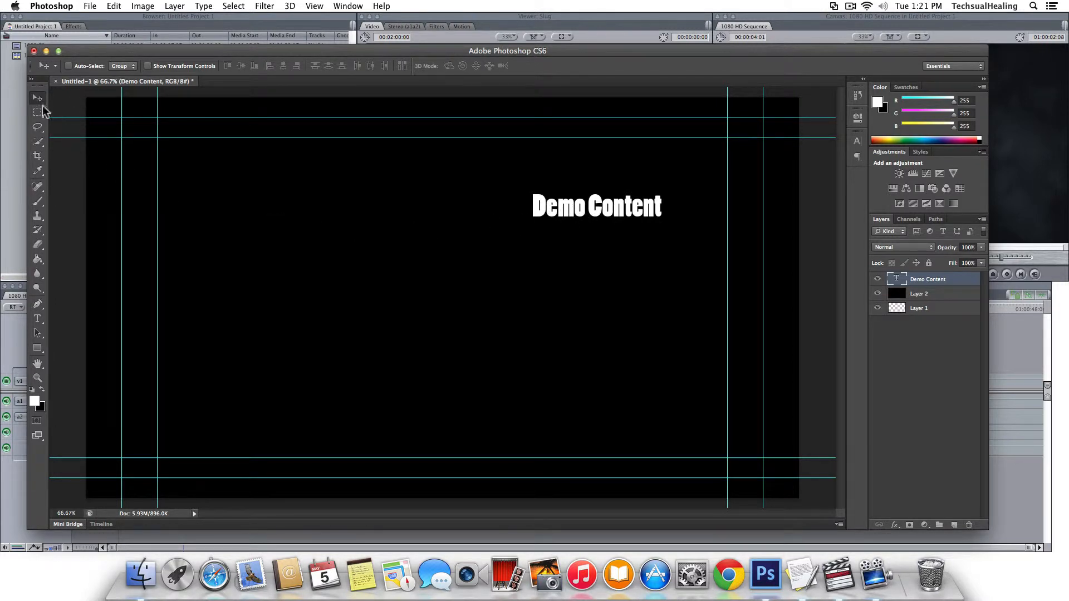
mouse_move(576, 203)
left_mouse_down()
mouse_move(587, 177)
mouse_move(593, 215)
left_mouse_up()
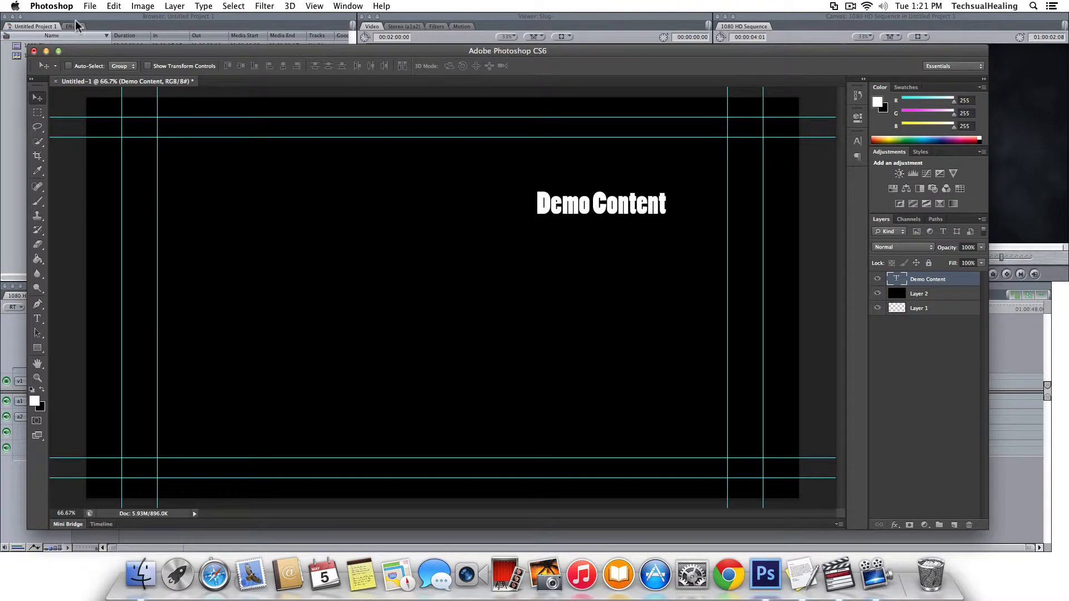
Abandon a PNG Save As and hide the black Layer 2 instead.
left_click(90, 7)
left_click(108, 136)
left_click(492, 186)
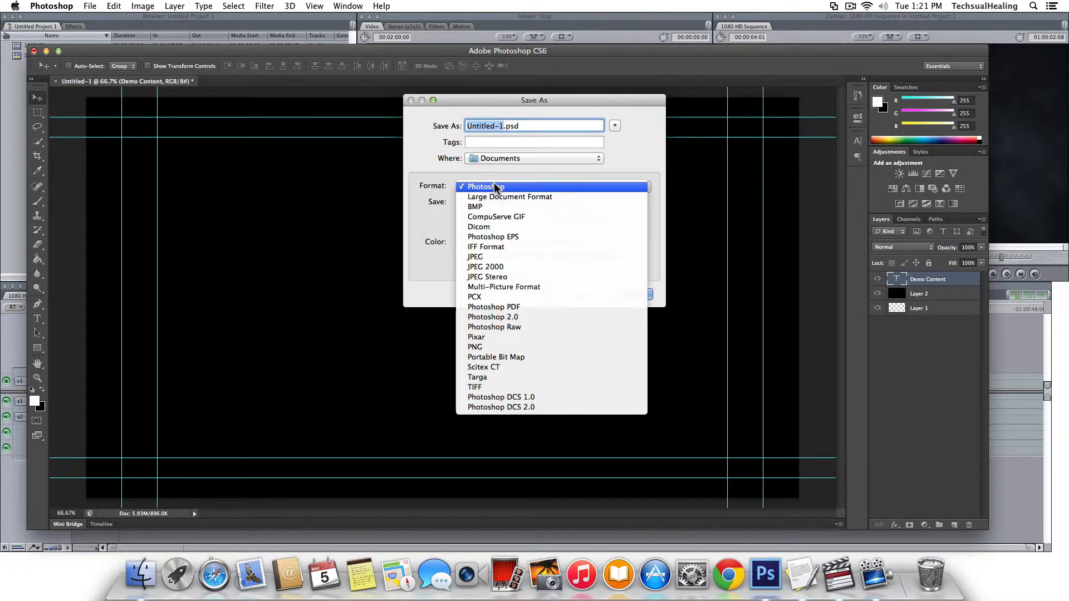
left_click(486, 346)
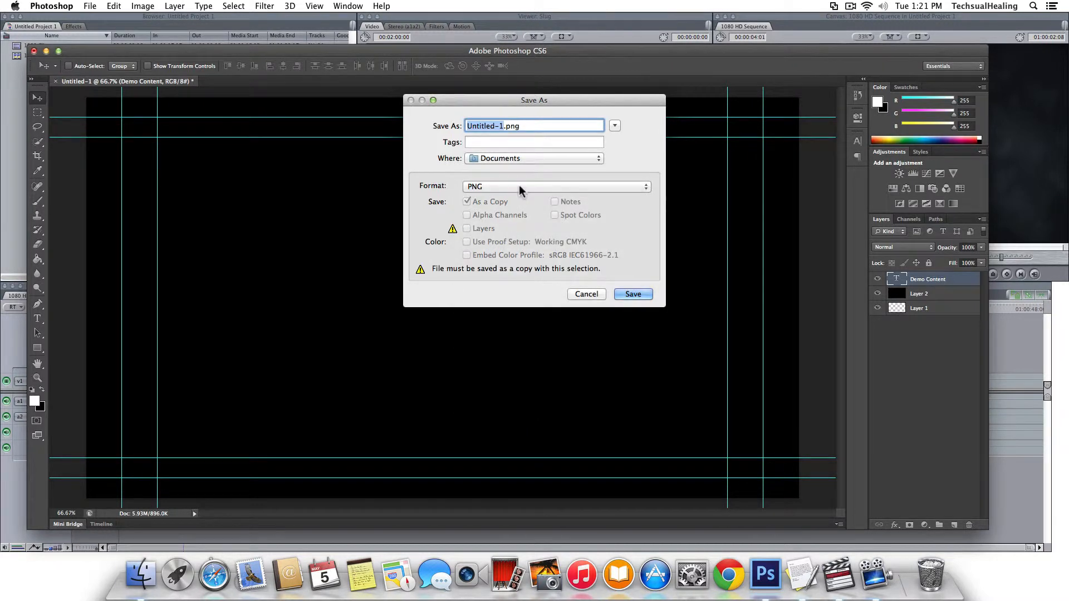
left_click(586, 294)
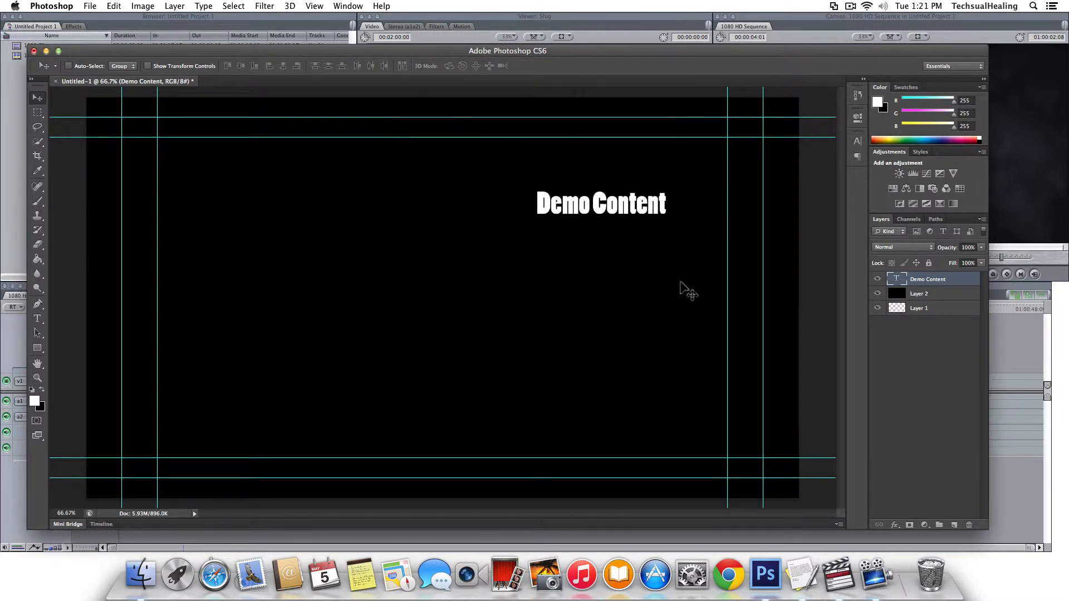
left_click(878, 295)
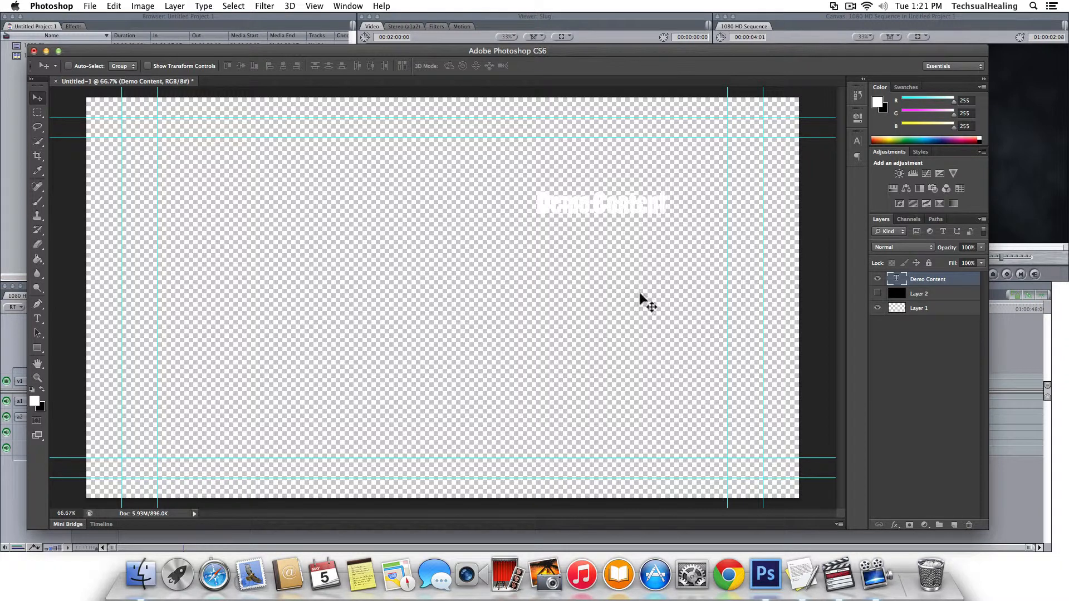
Save the image as PNG '1080 Demo' in the scratch folder with default PNG options.
left_click(89, 6)
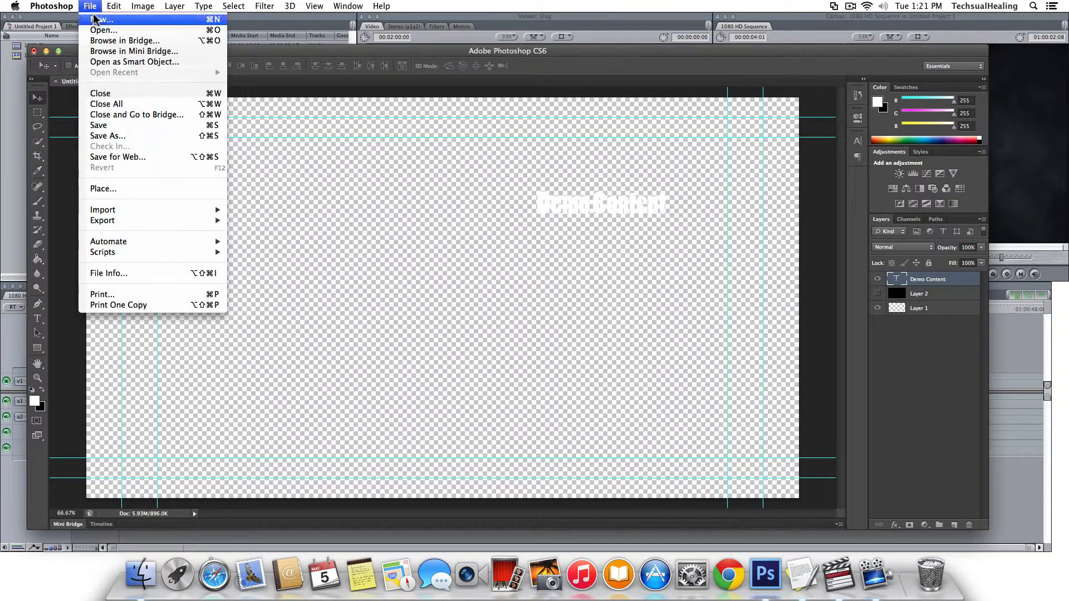
left_click(112, 136)
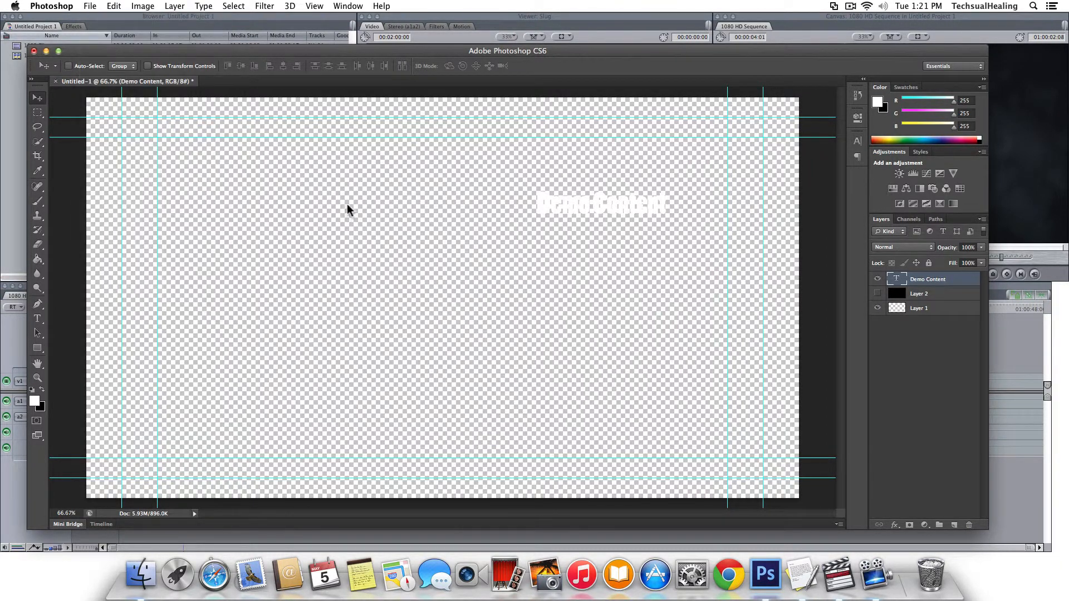
left_click(496, 187)
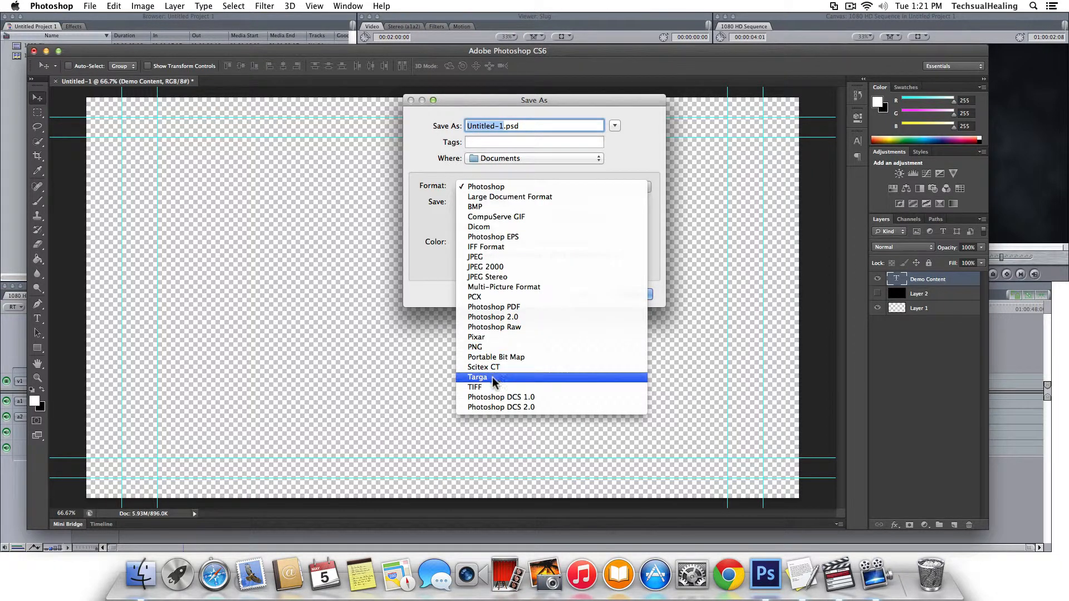
left_click(485, 349)
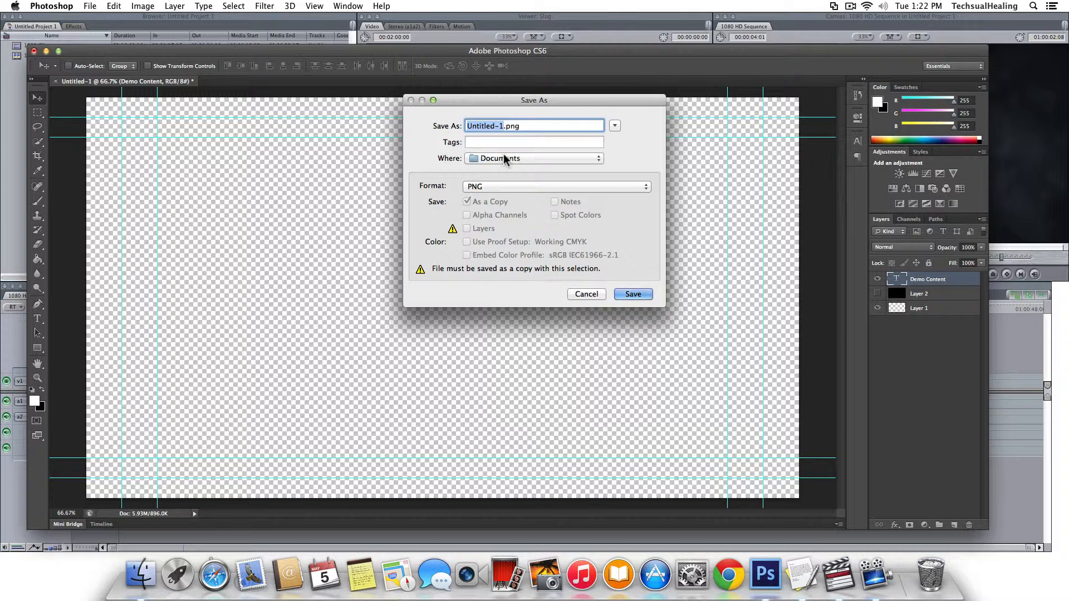
type("1080 Demo")
left_click(503, 158)
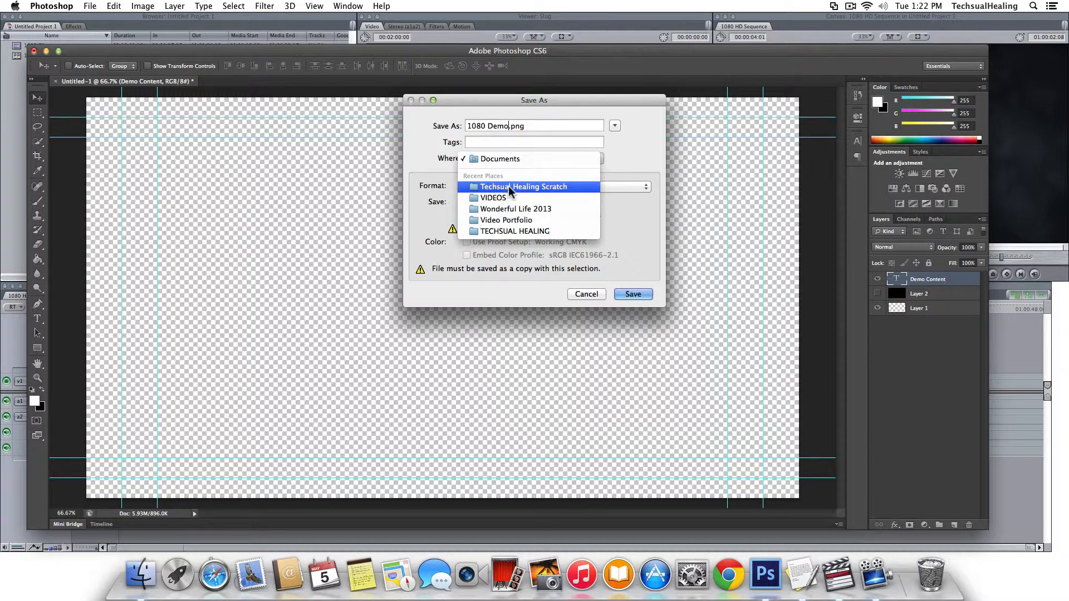
left_click(508, 185)
left_click(636, 299)
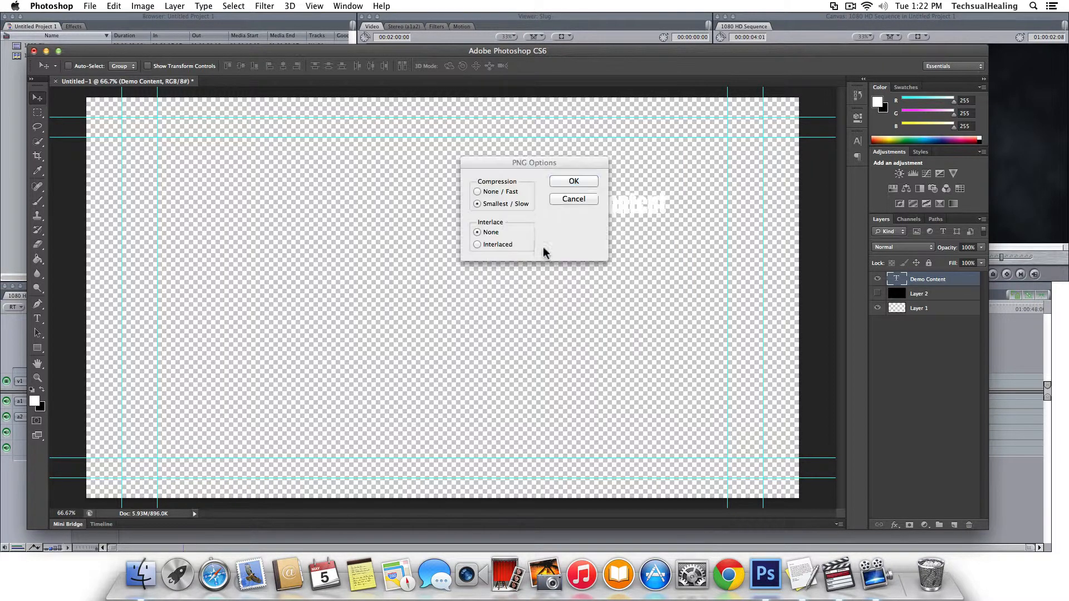
left_click(557, 182)
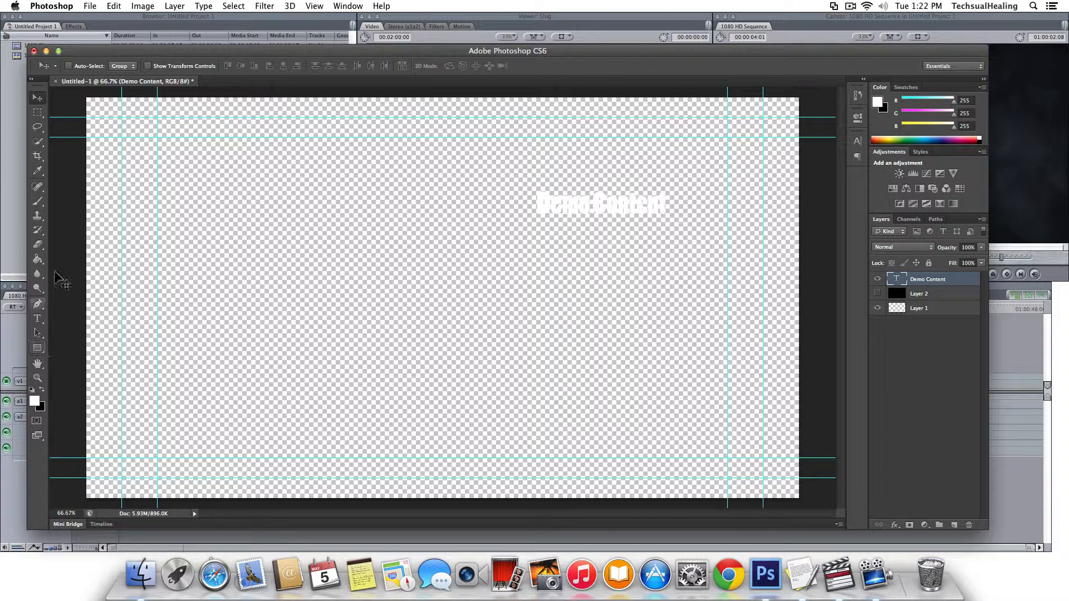
left_click(37, 158)
left_click_drag(515, 175, 699, 245)
key("Return")
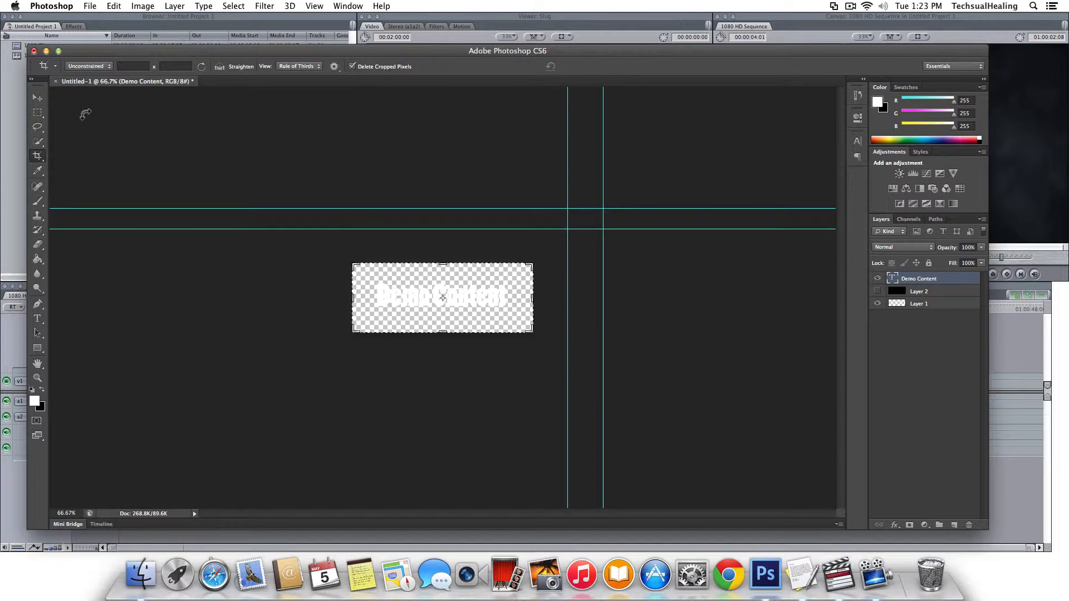
key("Escape")
Import 1080 Demo.png from the 1TB WD drive's scratch folder into the Browser.
left_click(15, 122)
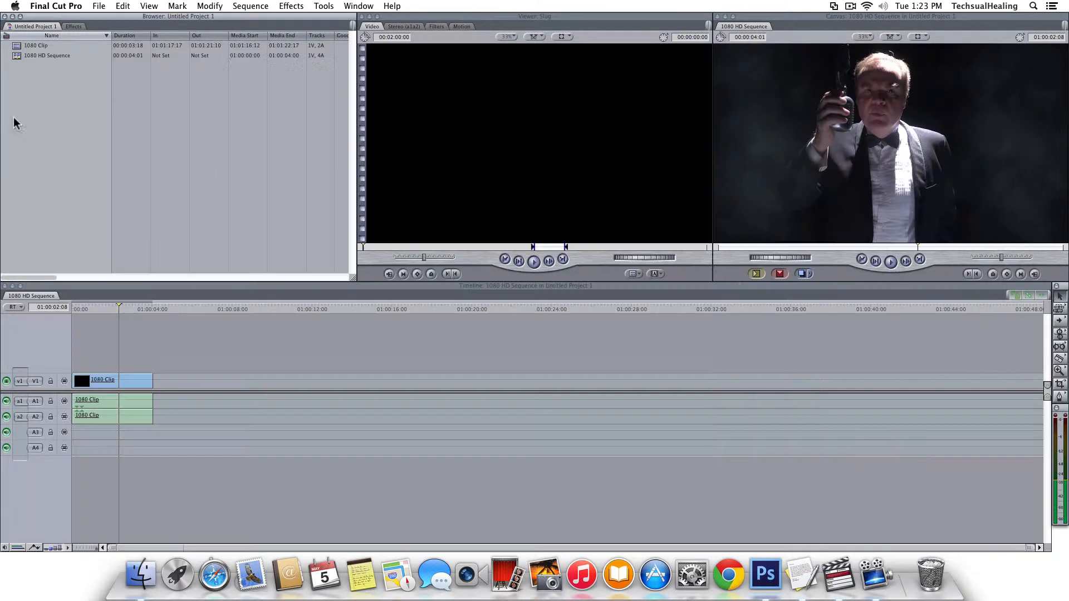
right_click(55, 85)
left_click(74, 95)
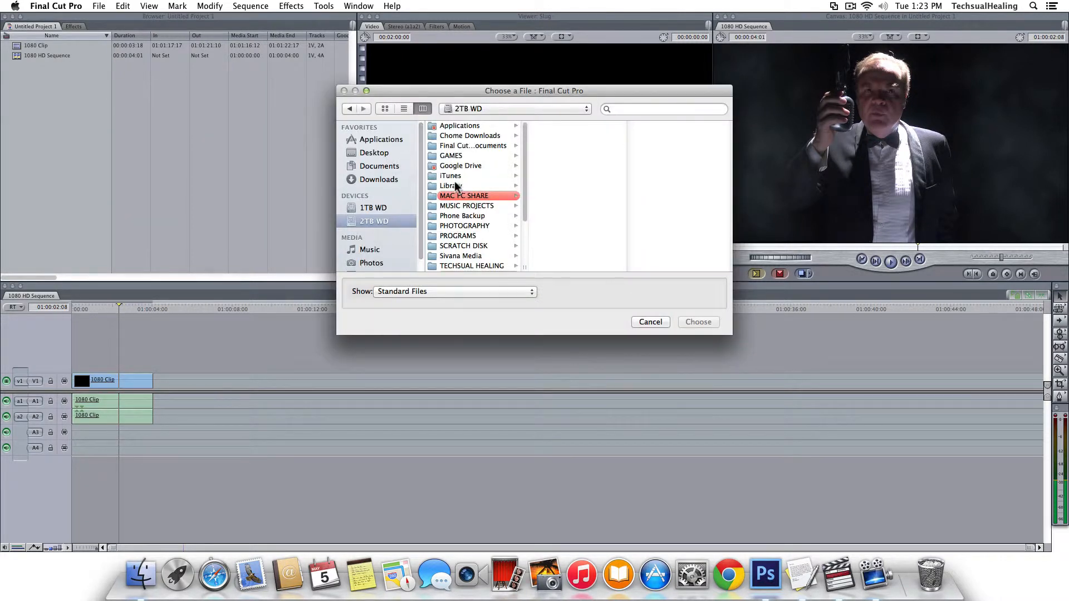
scroll(482, 242, "down", 2)
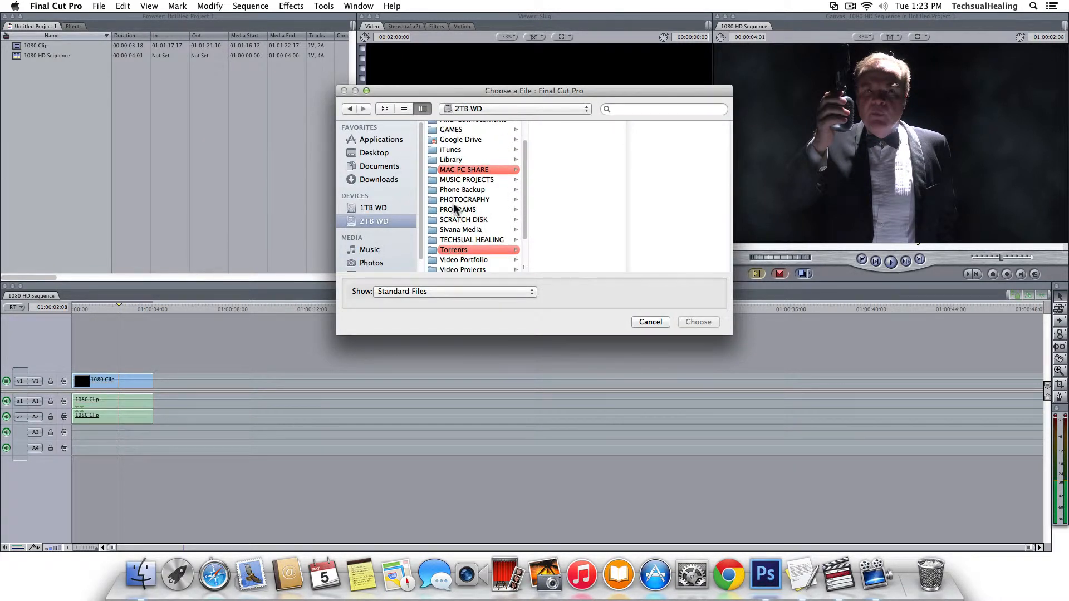
scroll(455, 209, "up", 3)
left_click(374, 208)
left_click(461, 257)
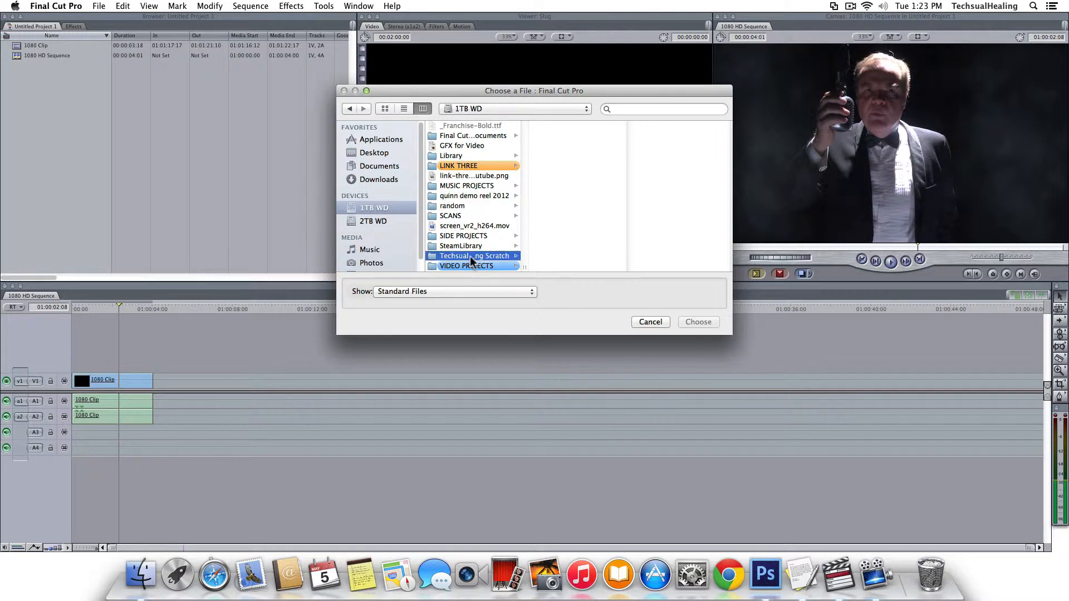
left_click(568, 136)
left_click(710, 326)
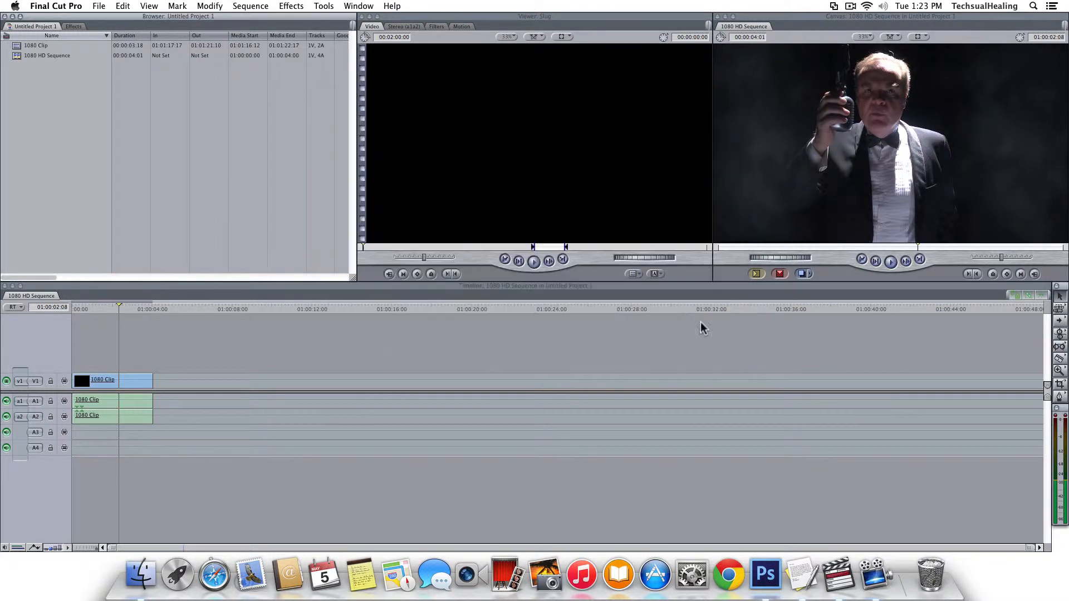
Mark the still's out point, place it on V2, and trim it to match V1.
left_click(26, 77)
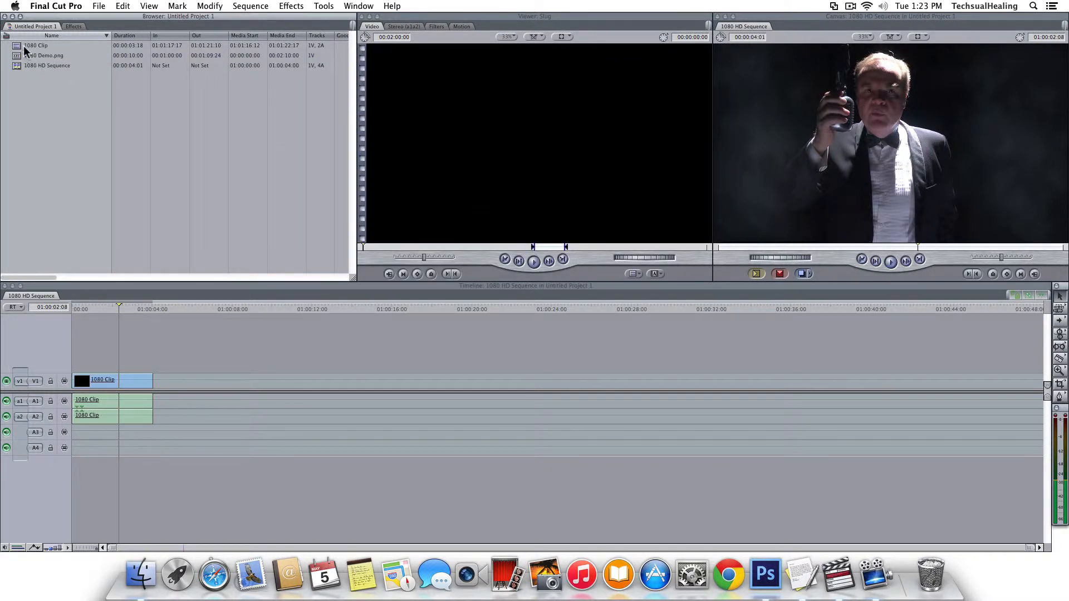
left_click_drag(25, 54, 362, 160)
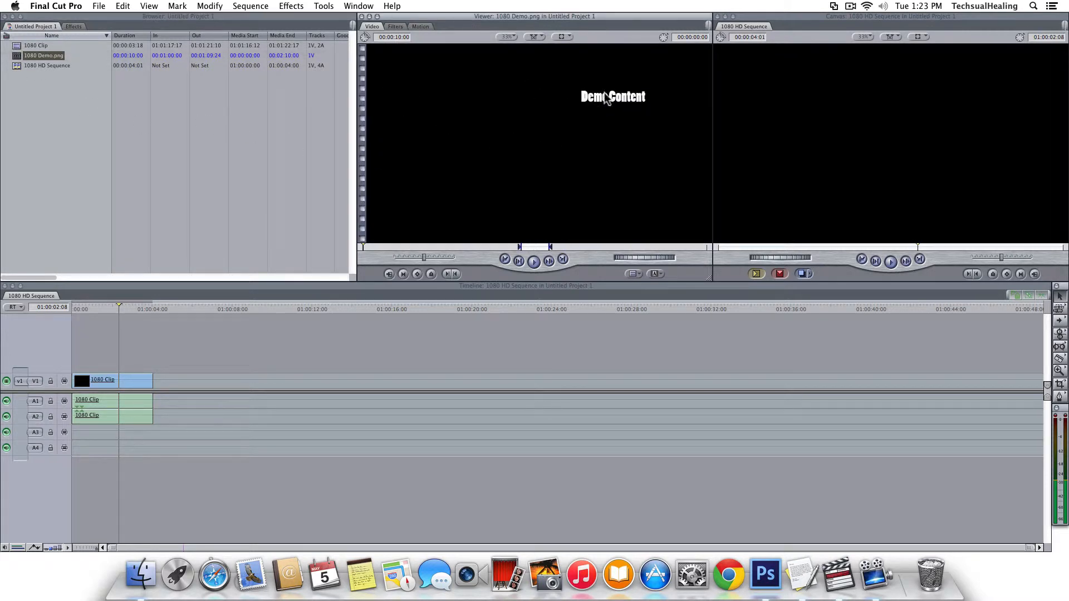
left_click_drag(606, 98, 501, 160)
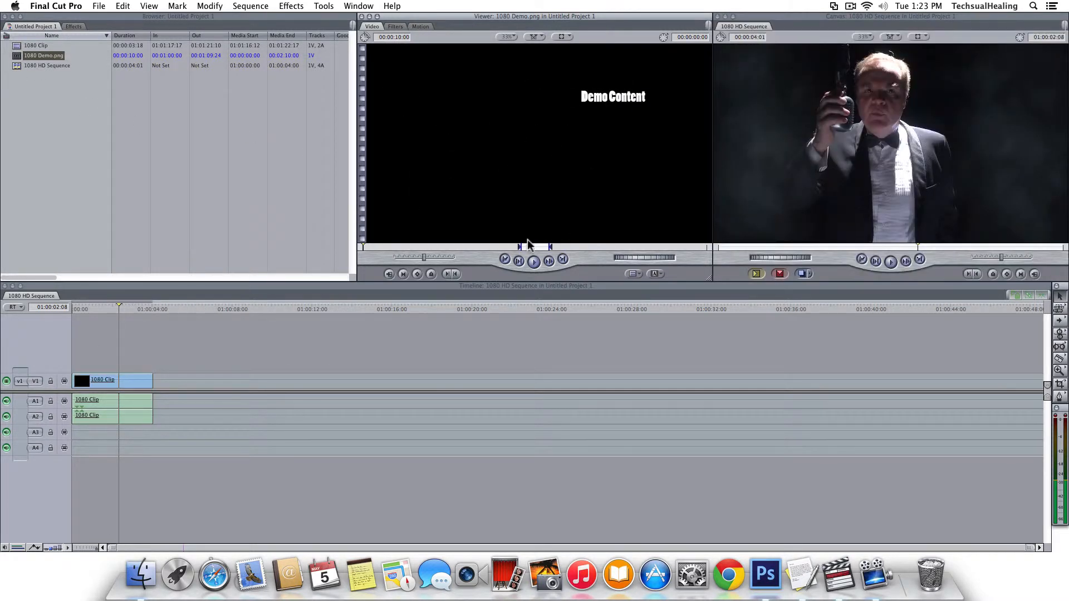
left_click(533, 248)
key("o")
left_click_drag(519, 230, 69, 365)
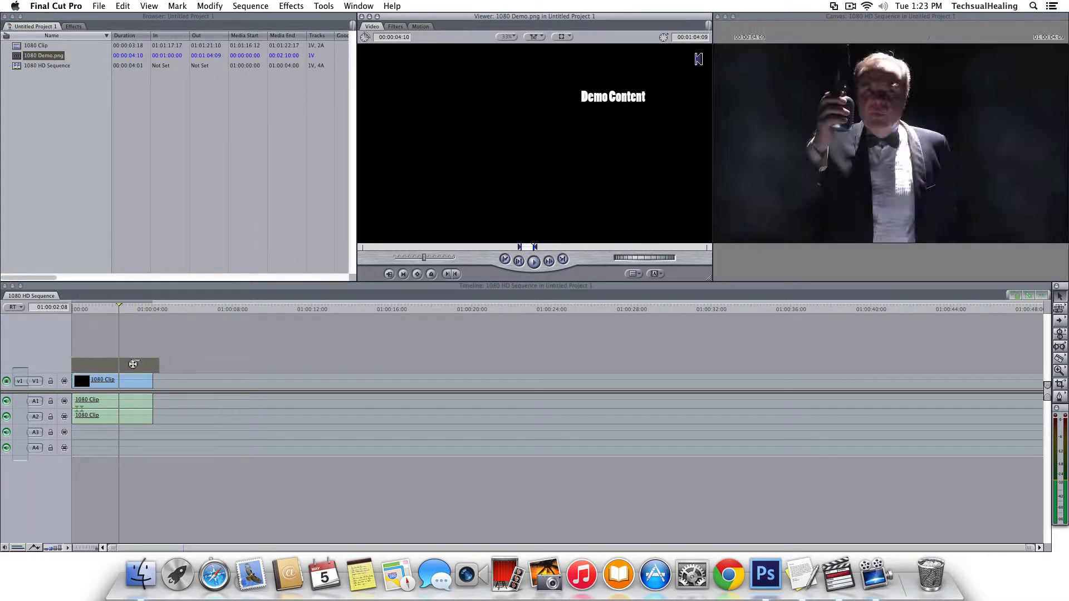
left_click_drag(158, 366, 147, 367)
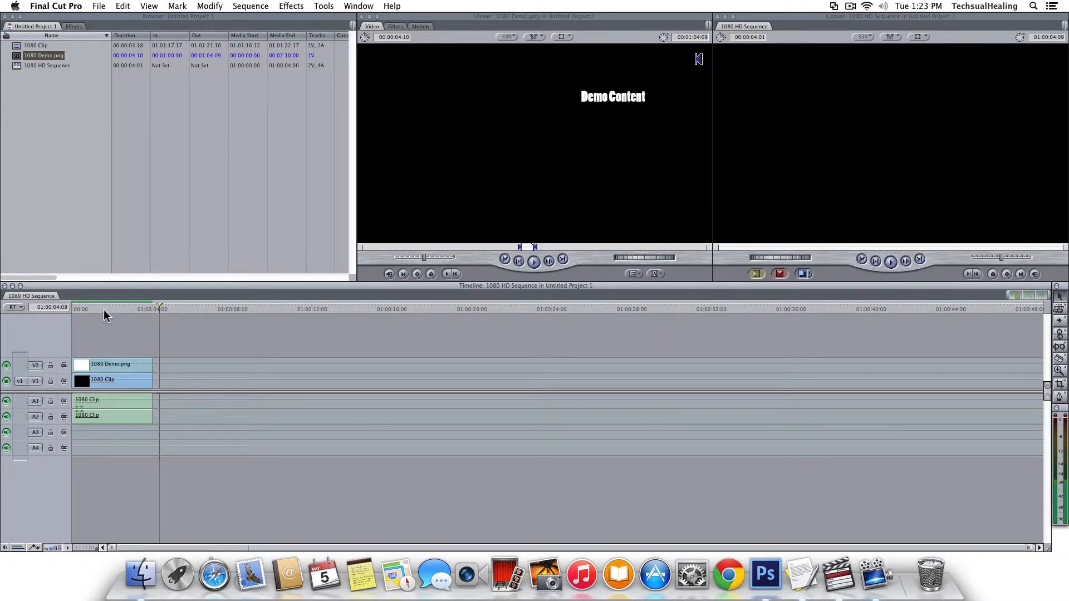
Centre and enlarge the Canvas to preview Demo Content over the 1080 Clip.
left_click_drag(104, 310, 106, 310)
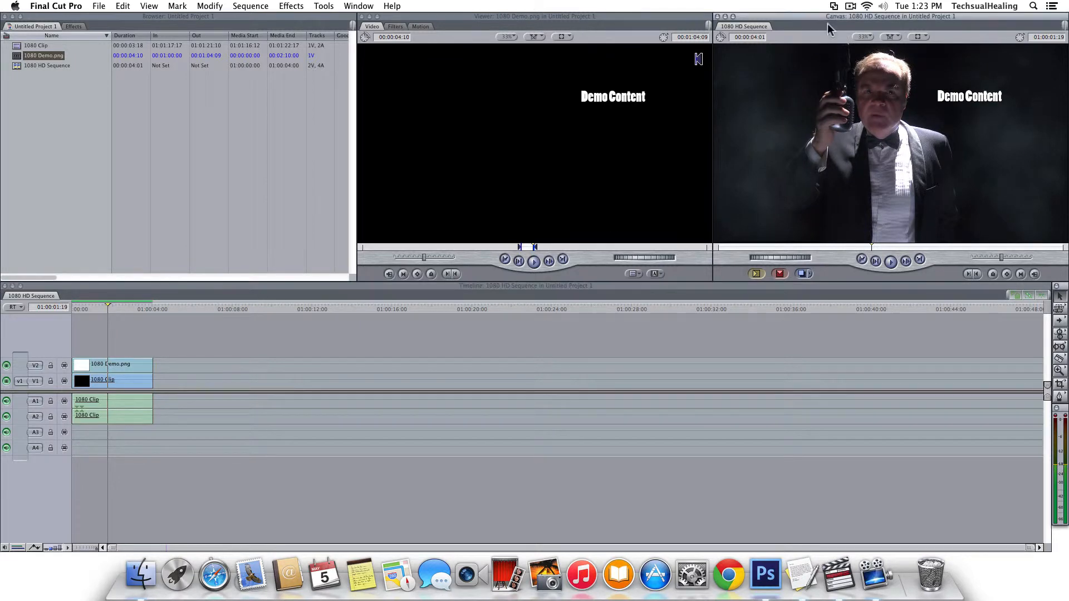
left_click_drag(813, 16, 190, 40)
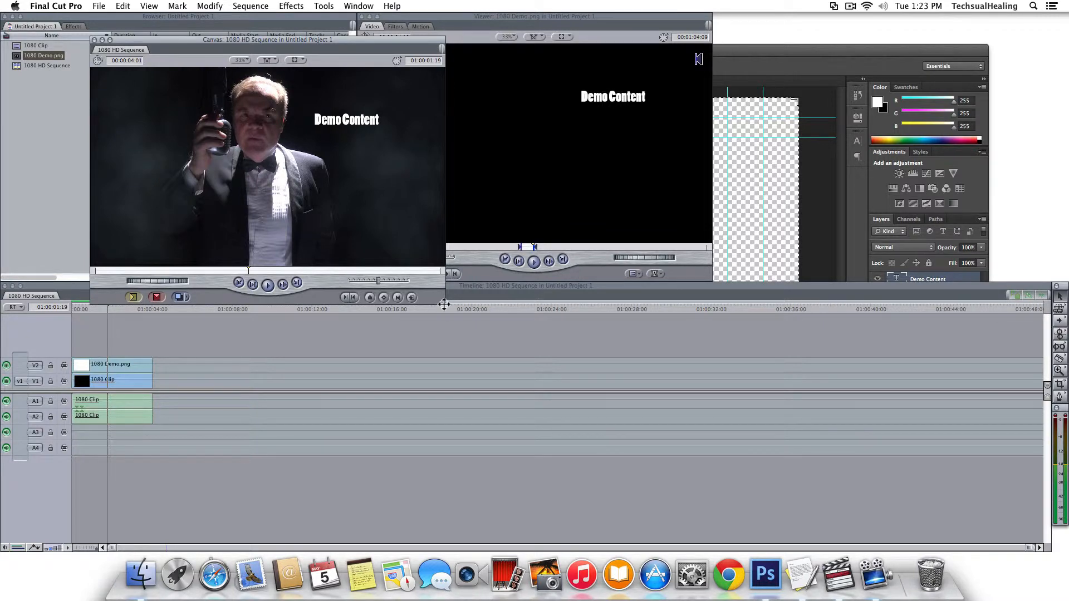
left_click_drag(444, 304, 899, 524)
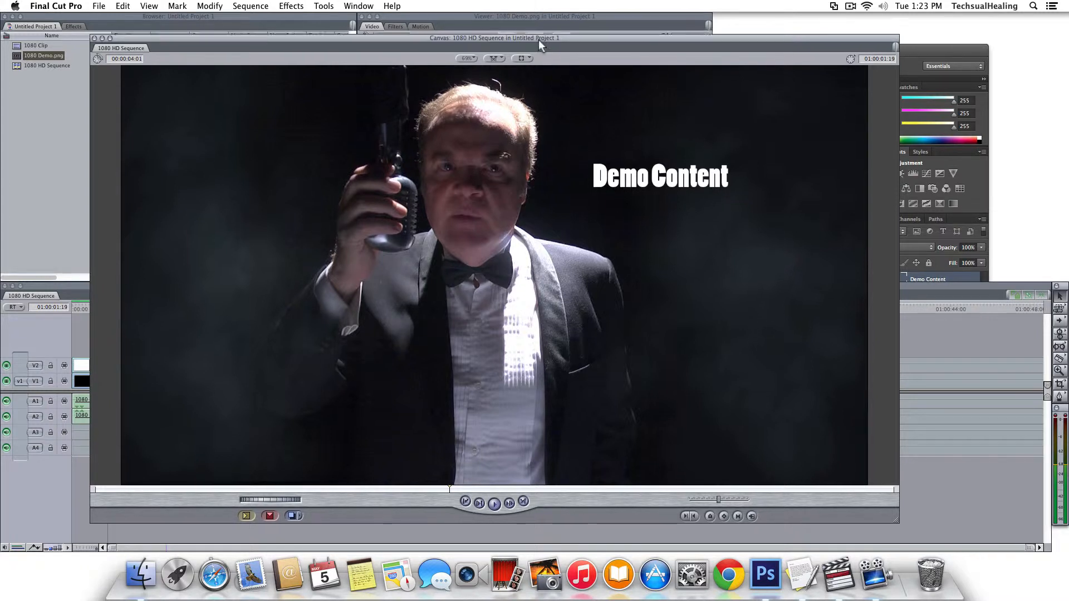
left_click_drag(539, 39, 558, 26)
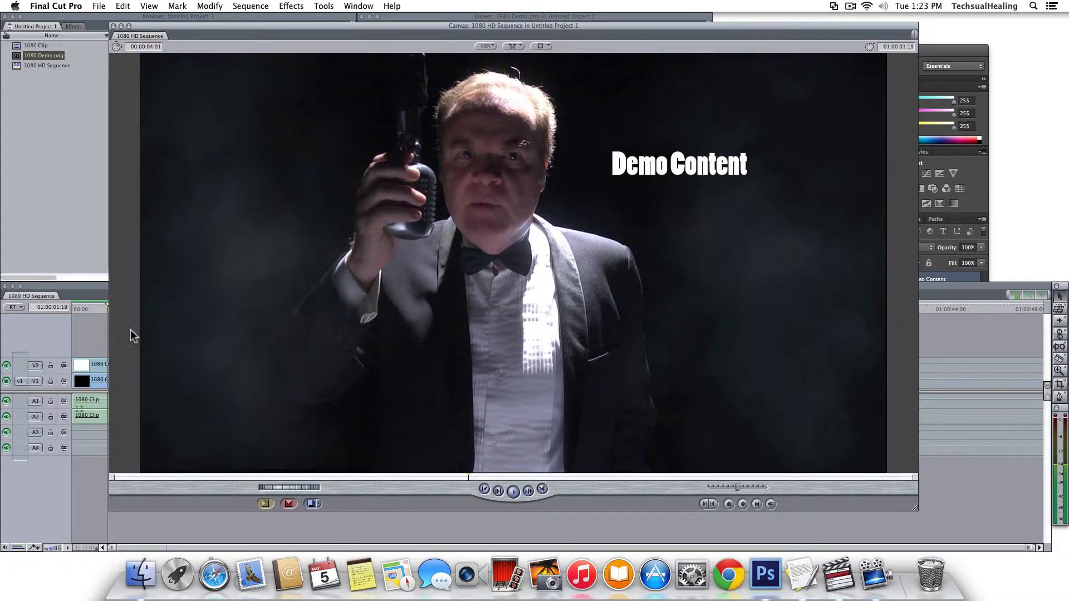
left_click(90, 364)
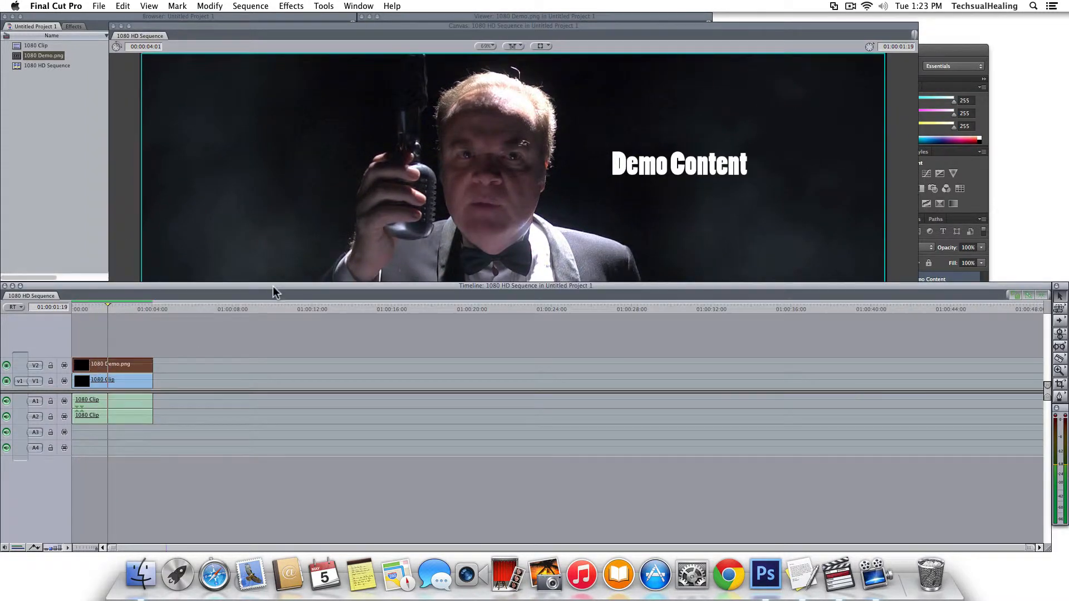
Switch the Final Cut Pro Canvas view to Image+Wireframe.
double_click(102, 362)
left_click(360, 16)
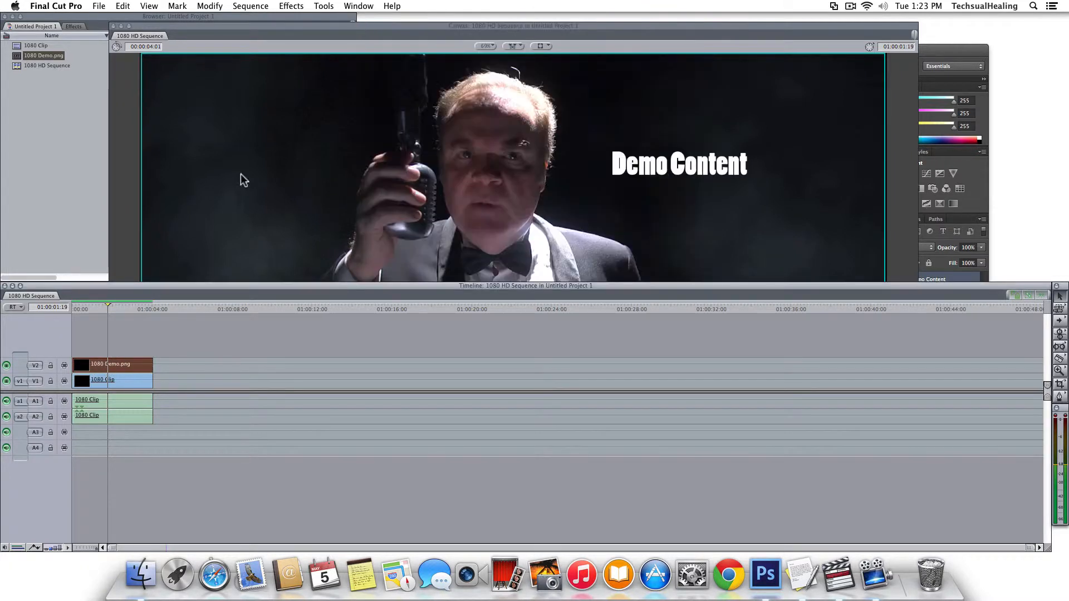
left_click(119, 337)
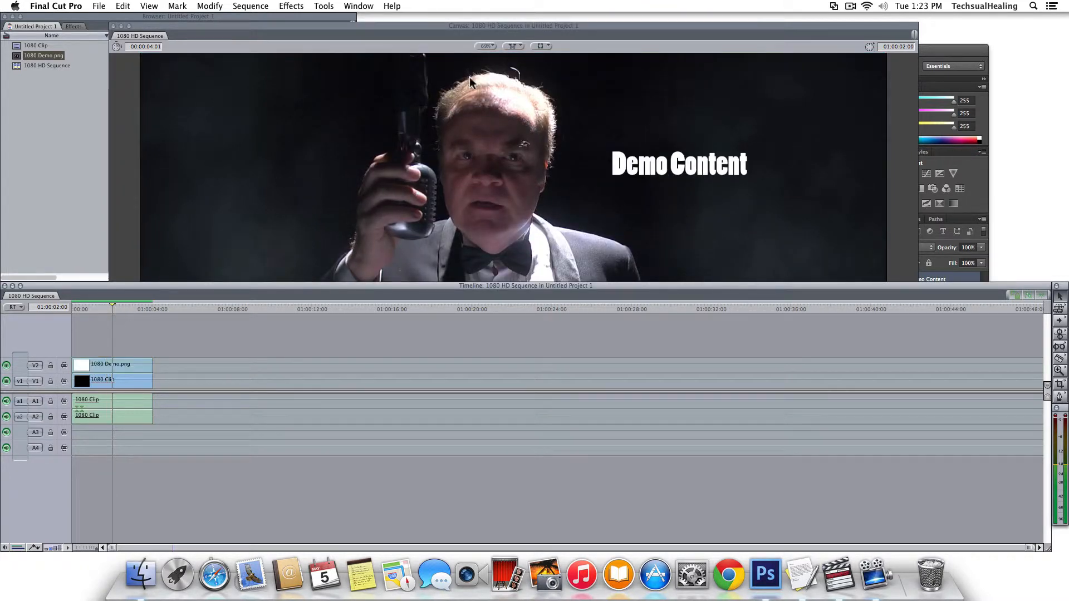
left_click(540, 46)
left_click(564, 53)
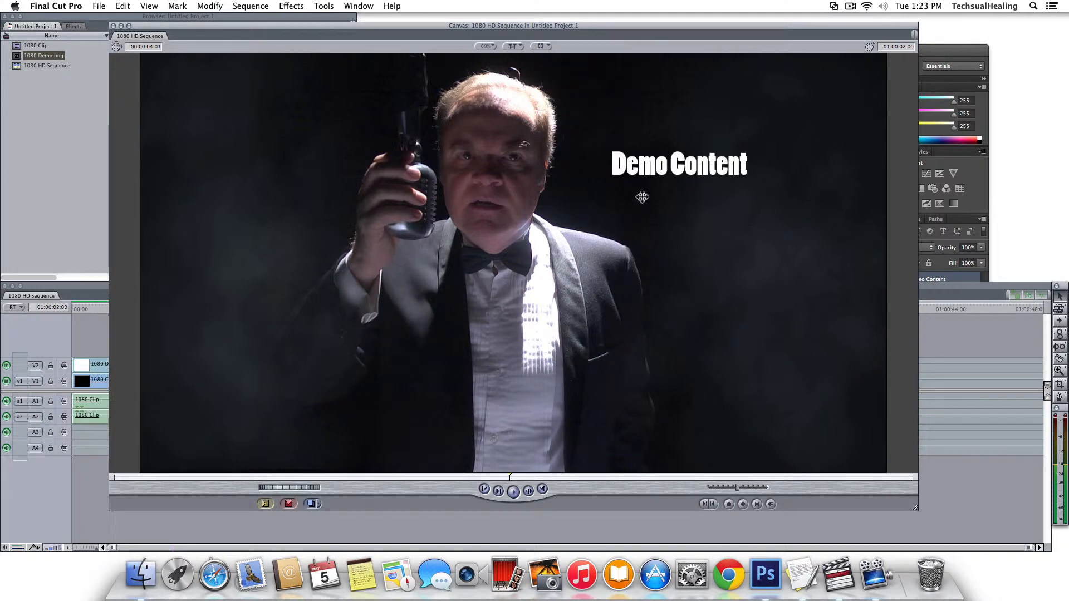
left_click(82, 339)
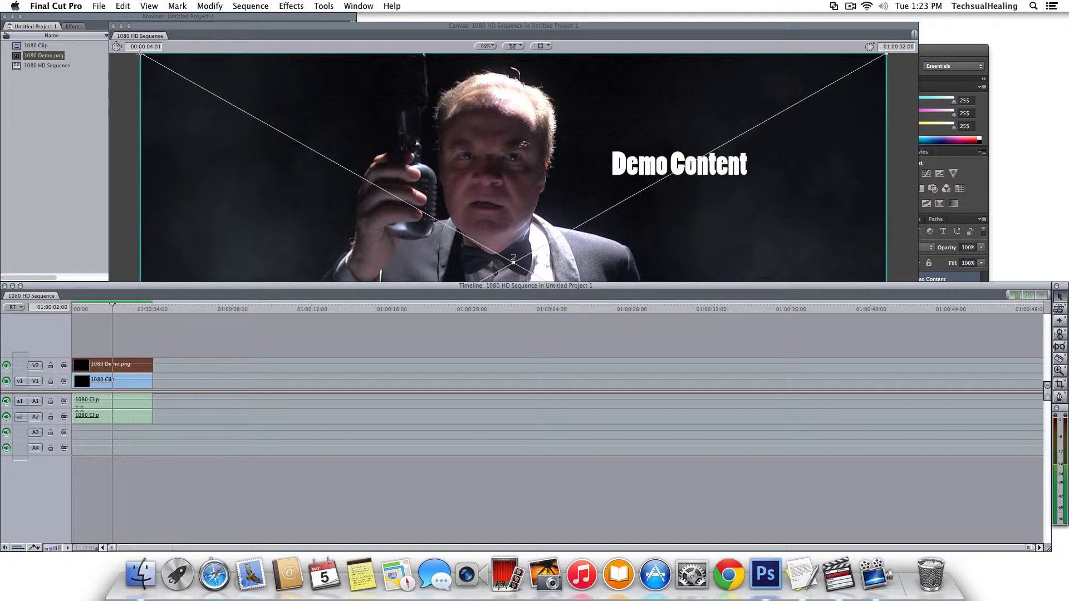
Scale the Demo Content overlay down and drag it toward the upper left of the frame.
left_click_drag(141, 55, 257, 133)
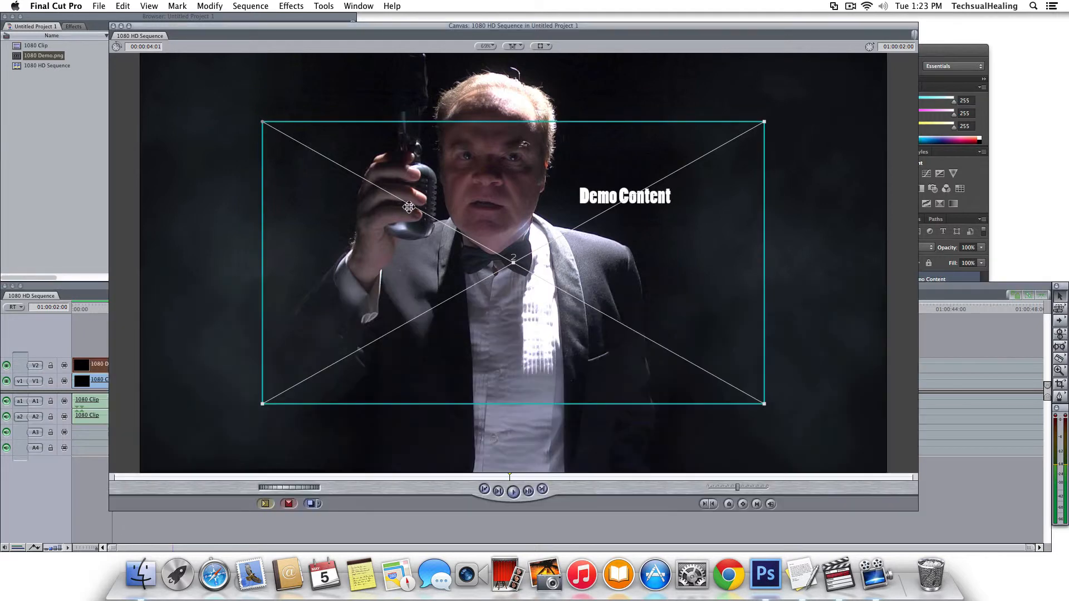
left_click_drag(408, 207, 72, 179)
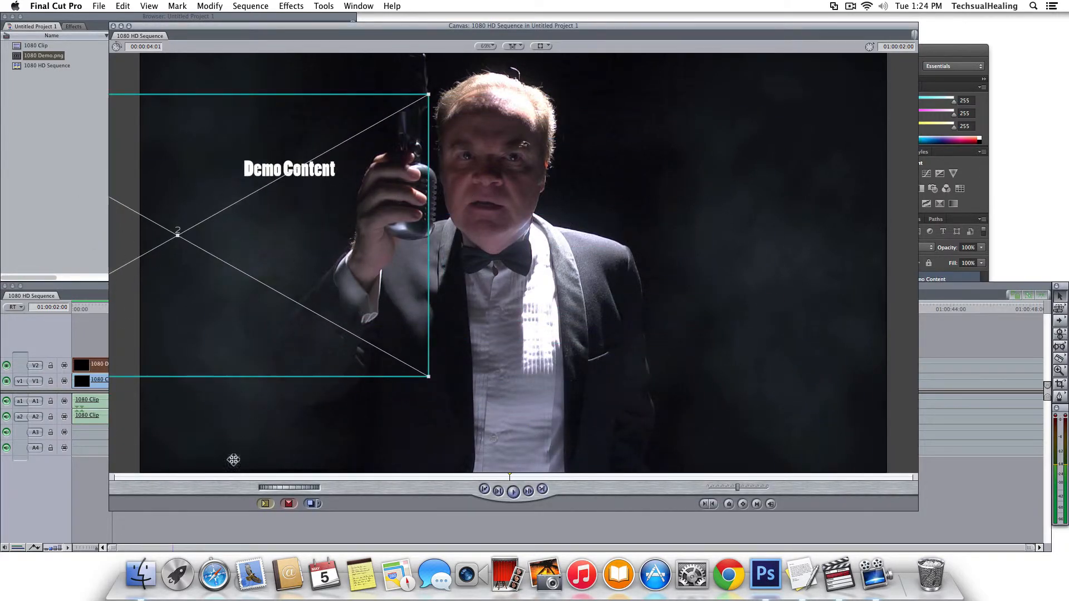
left_click(516, 301)
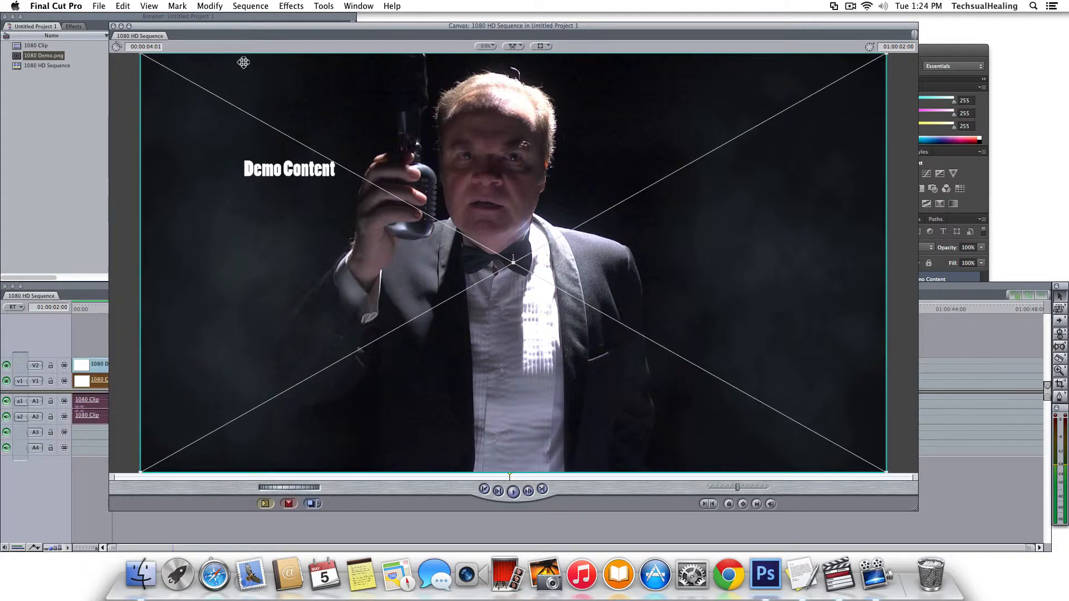
left_click_drag(239, 33, 306, 33)
At 01:00:01:19, nudge the 1080 Demo.png text further up-left, then return to Photoshop.
left_click(109, 303)
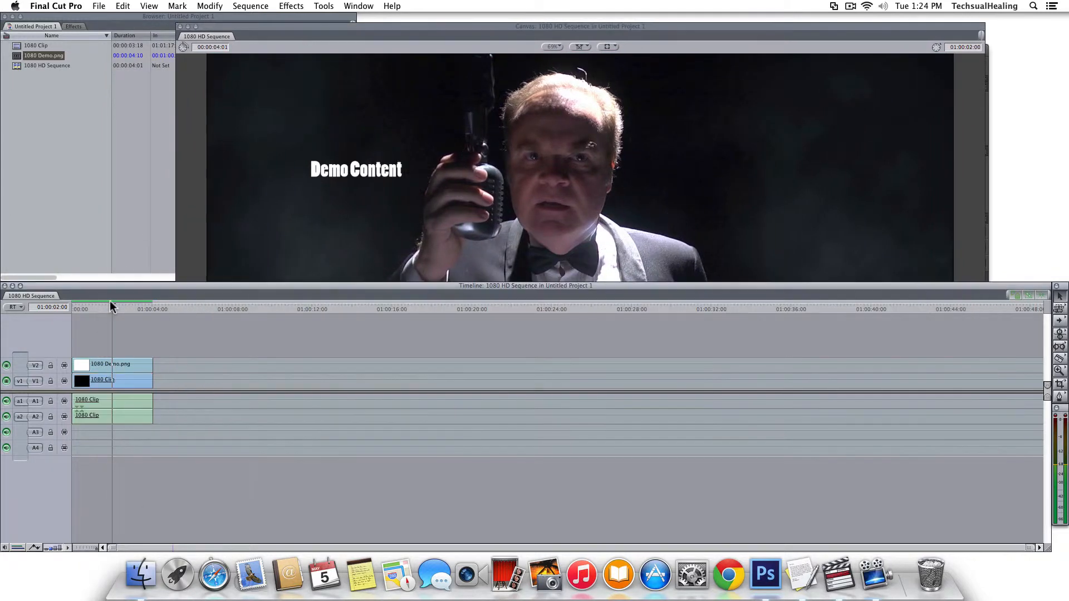
left_click(127, 308)
left_click_drag(128, 309, 91, 308)
left_click(108, 314)
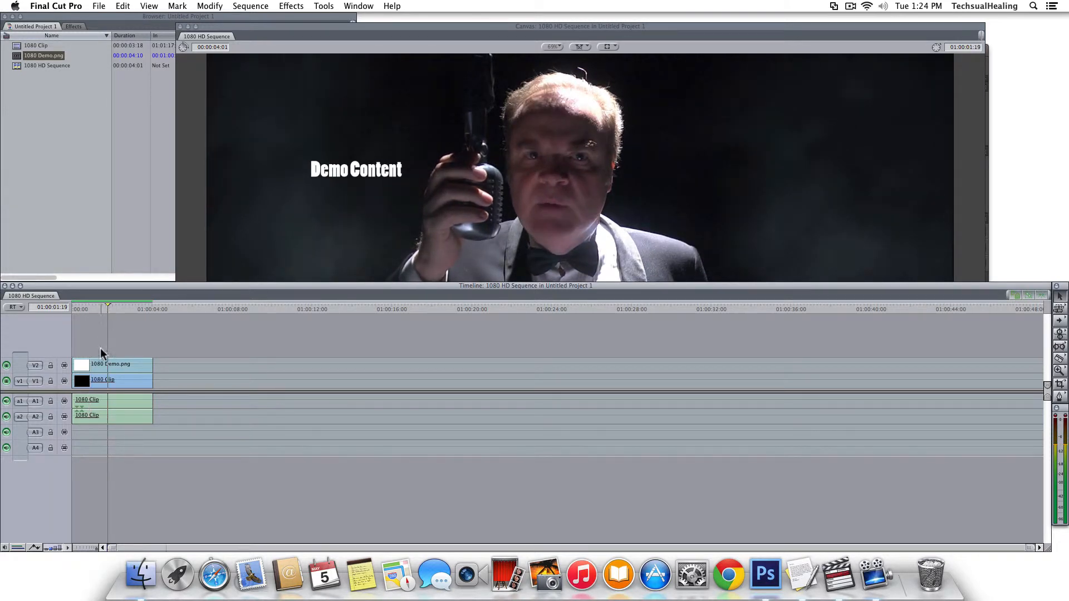
left_click(109, 366)
left_click_drag(332, 174, 327, 162)
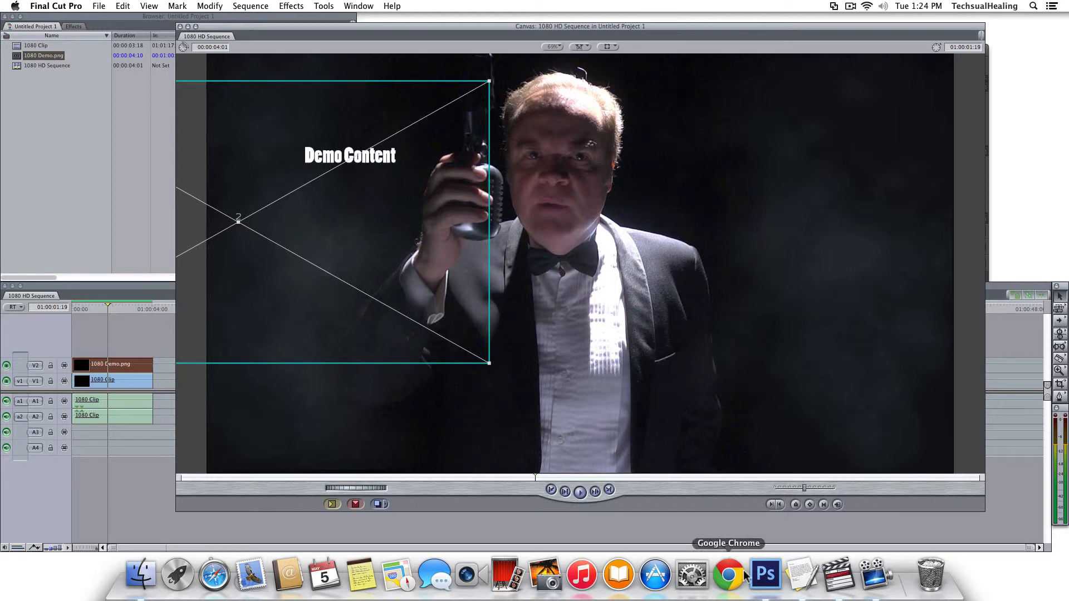
left_click(766, 574)
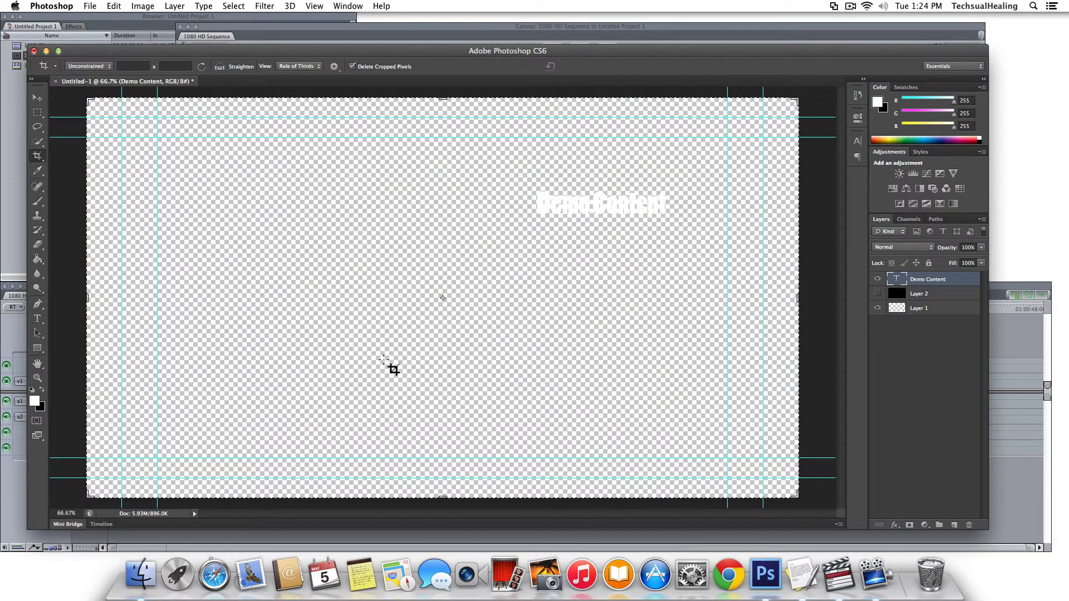